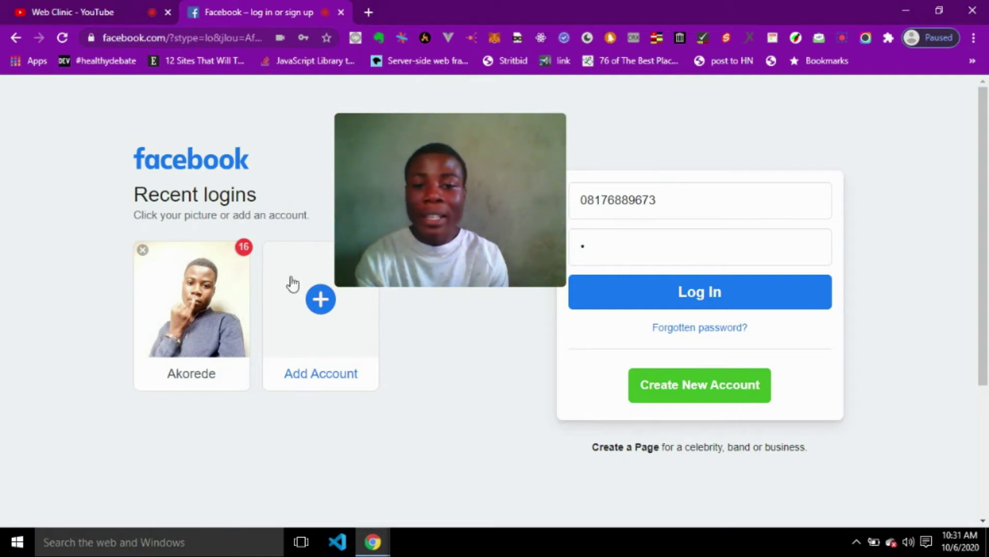
# Subscribe to the Web Clinic YouTube channel with the bell set to All, then return to Facebook.
pyautogui.click(98, 7)
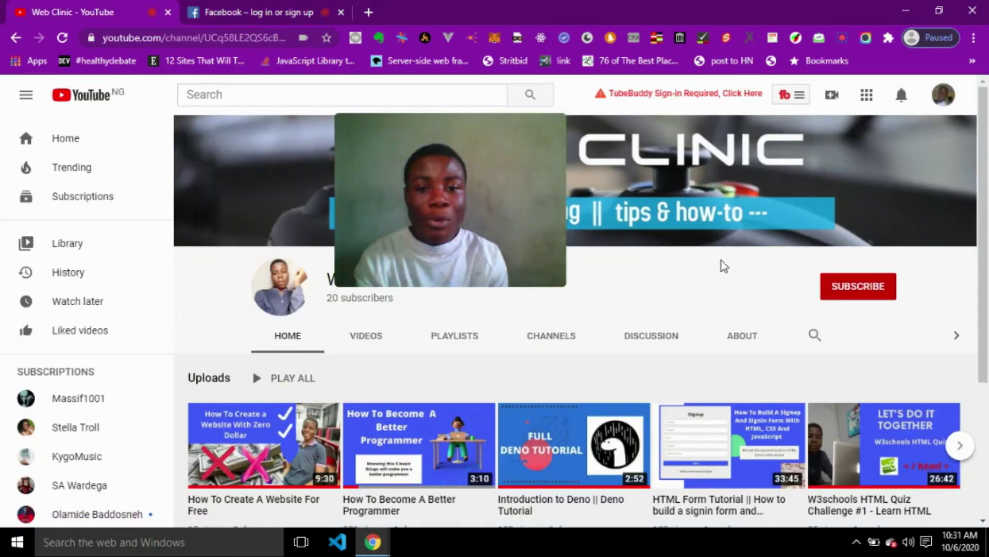
pyautogui.moveTo(359, 153); pyautogui.dragTo(88, 337)
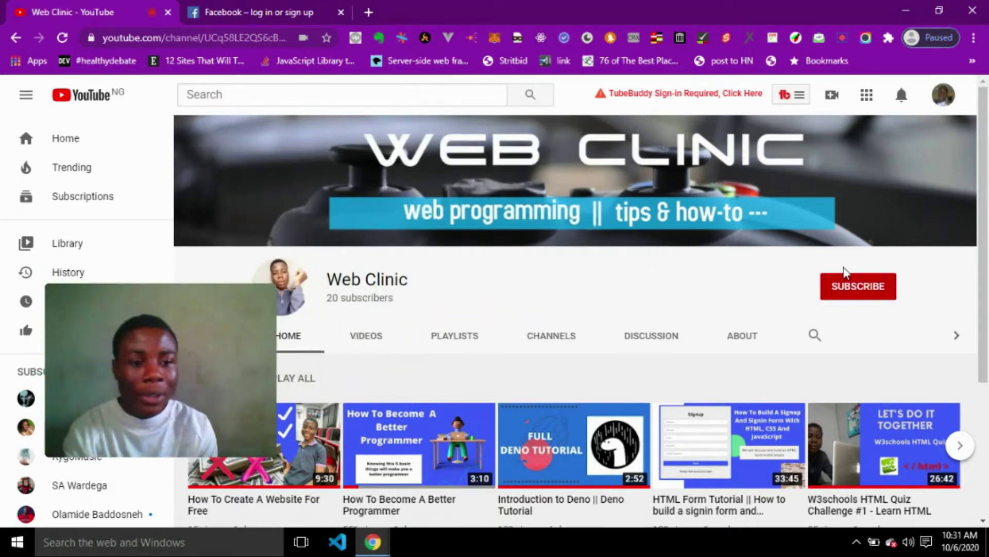
pyautogui.click(854, 286)
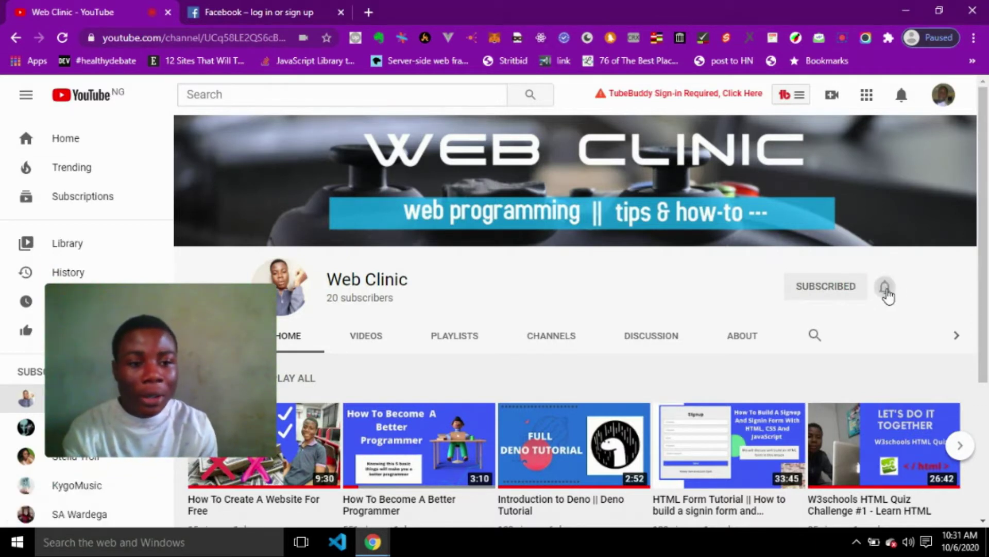
pyautogui.click(885, 288)
pyautogui.click(836, 315)
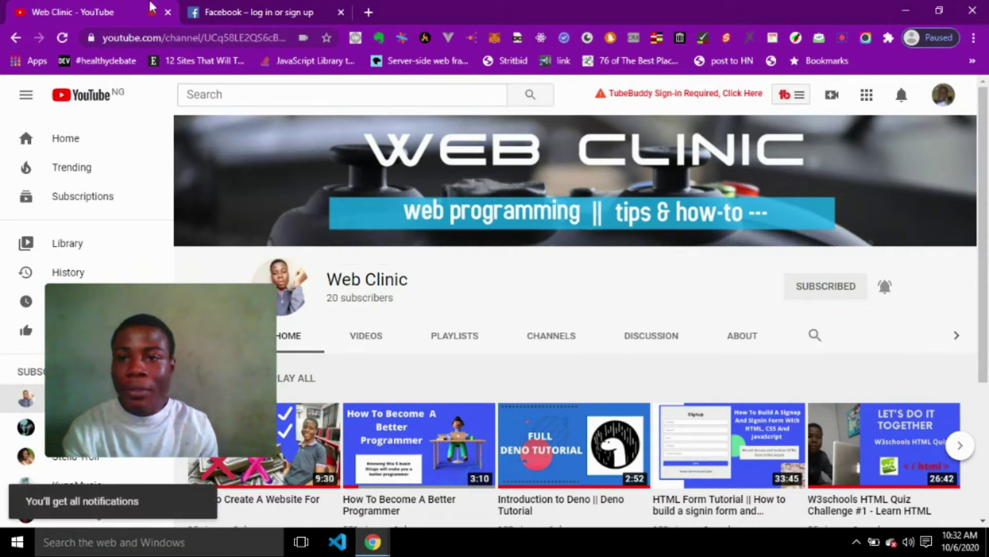
pyautogui.click(232, 11)
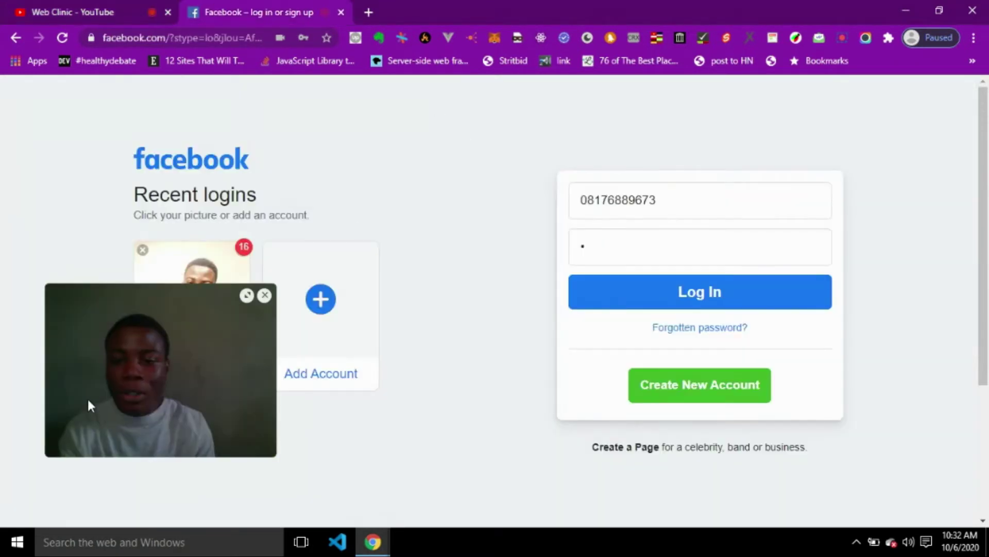
# Log in through the recent-login profile card using Chrome's saved password for the account.
pyautogui.moveTo(88, 400); pyautogui.dragTo(352, 119)
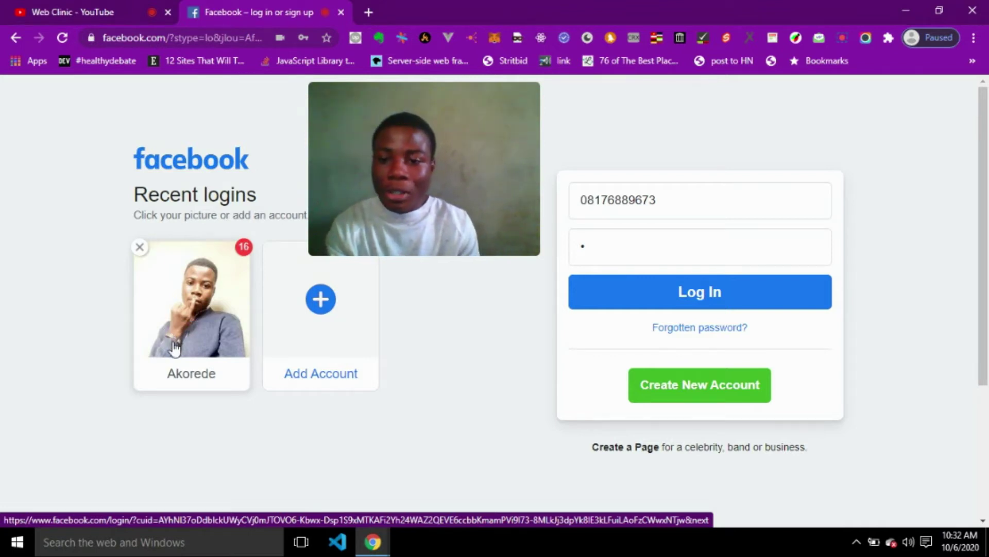
pyautogui.click(175, 348)
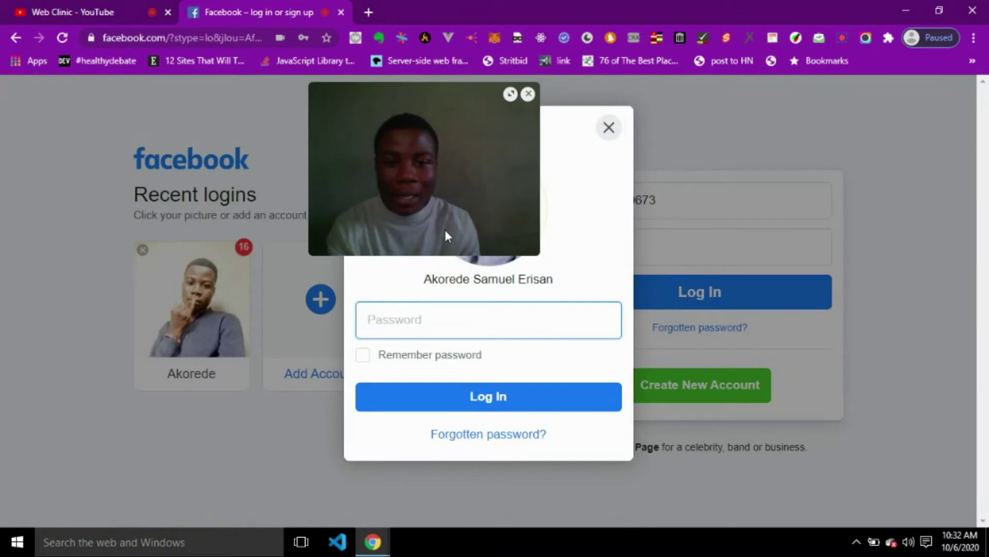
pyautogui.moveTo(446, 232); pyautogui.dragTo(828, 218)
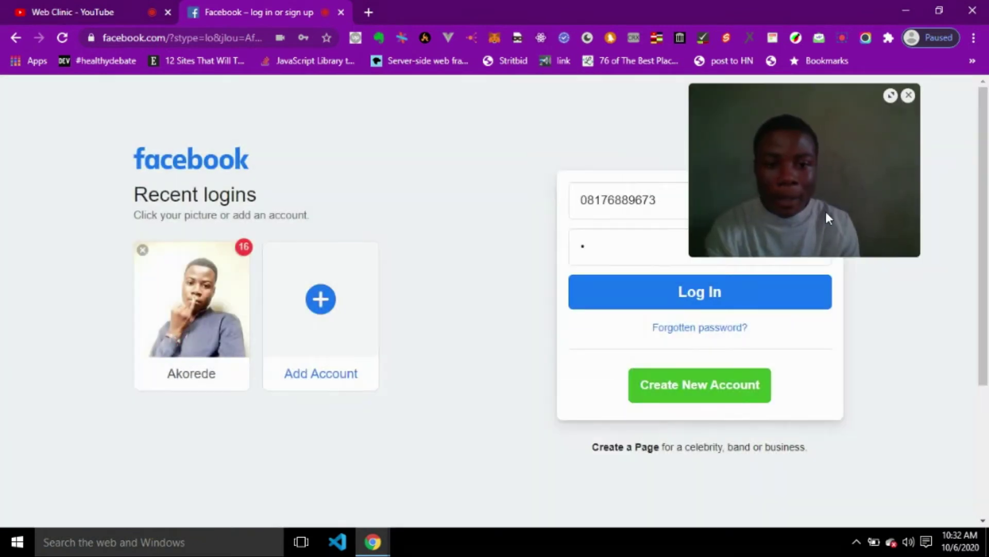
pyautogui.click(599, 207)
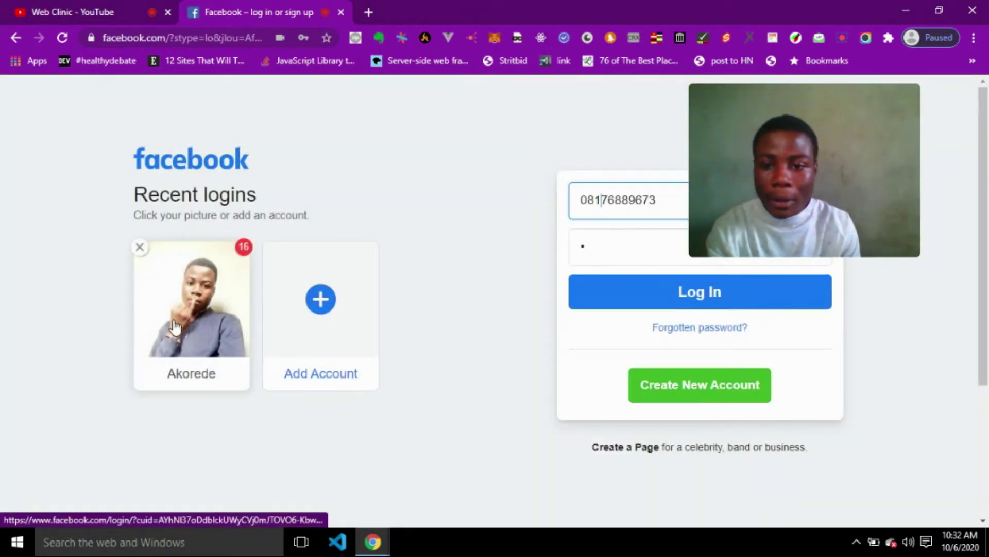
pyautogui.click(175, 325)
pyautogui.click(429, 321)
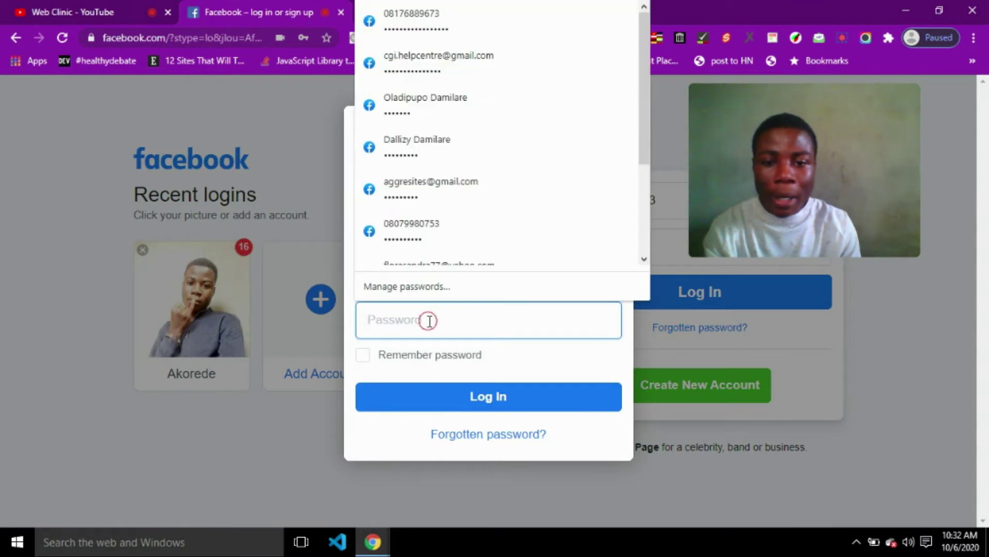
pyautogui.click(429, 32)
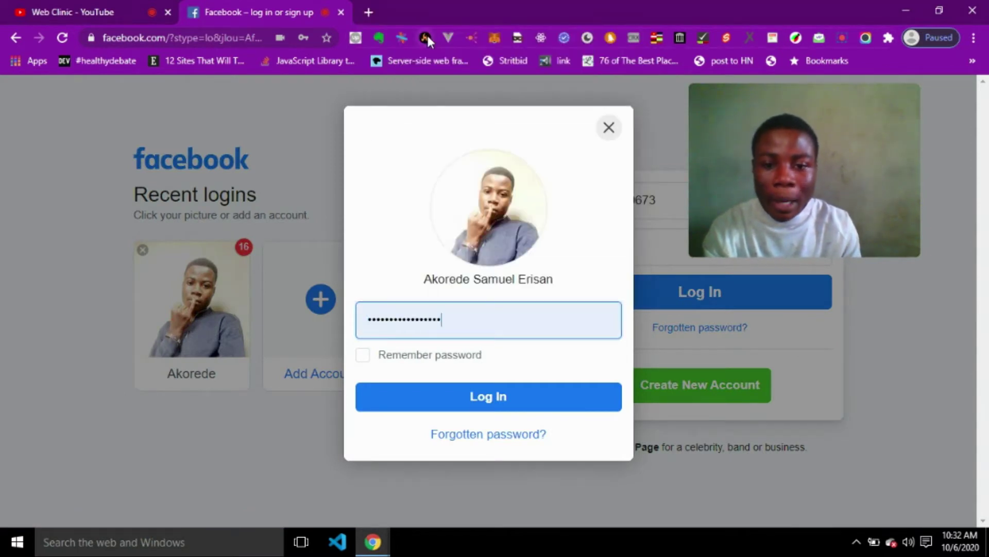
pyautogui.click(455, 396)
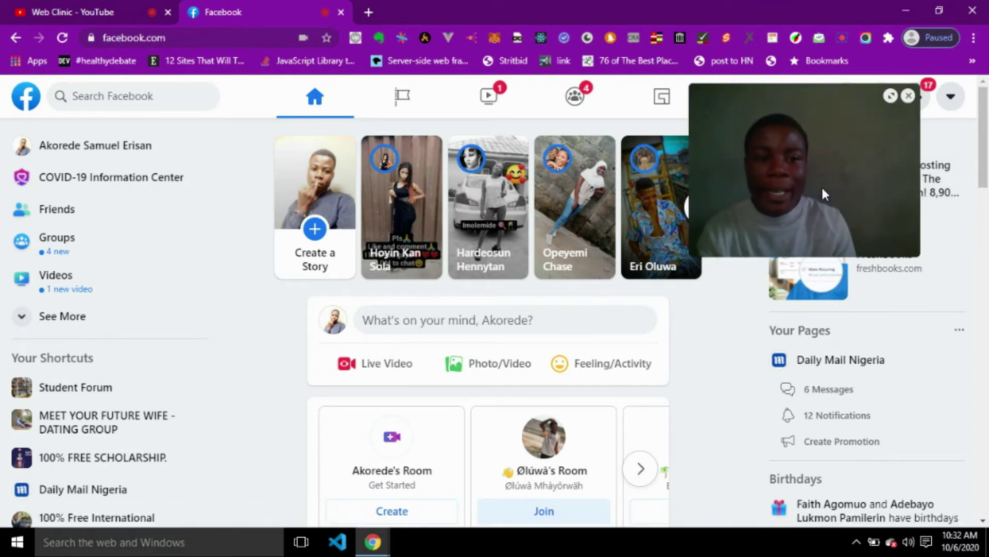
# Go to Settings through the account menu's Settings & Privacy submenu.
pyautogui.moveTo(821, 185); pyautogui.dragTo(180, 410)
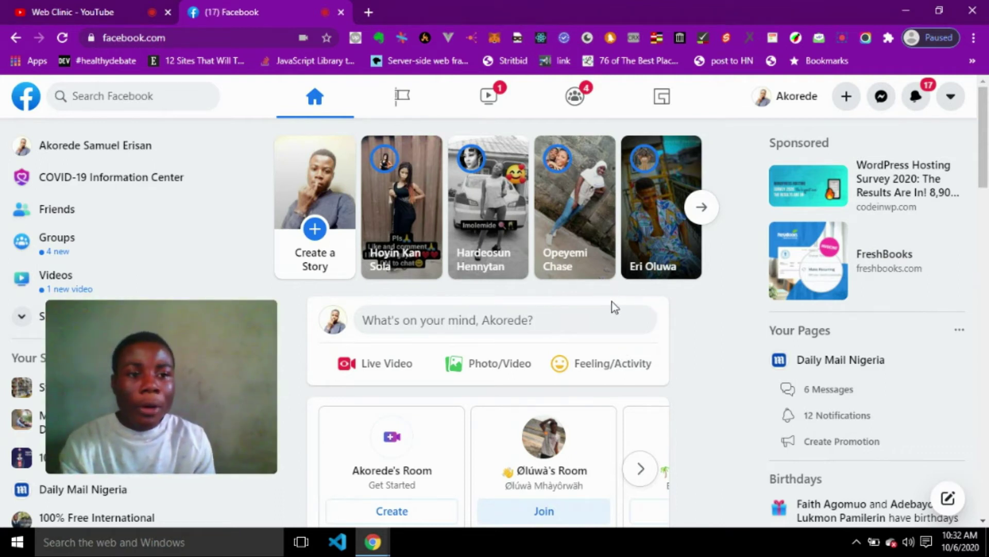
pyautogui.click(950, 97)
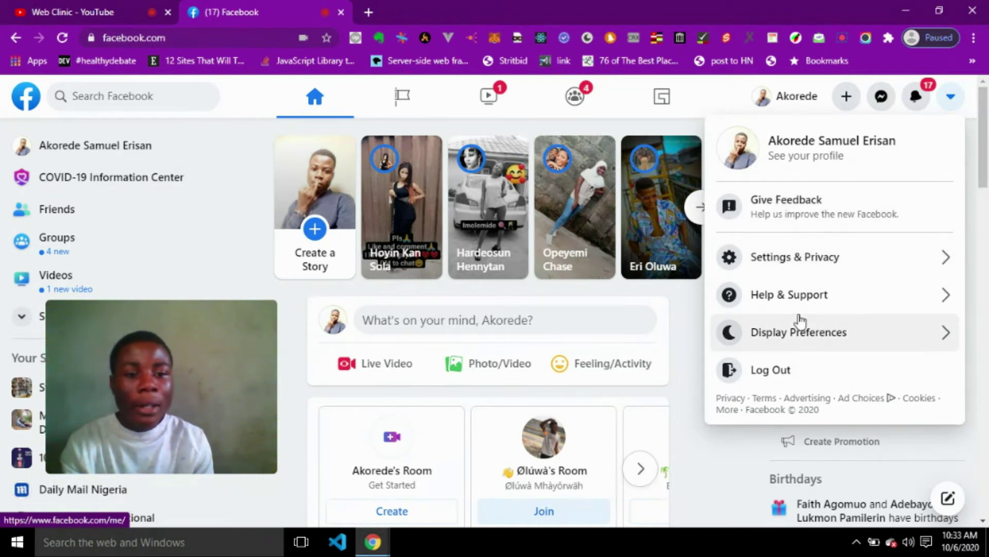
pyautogui.click(800, 265)
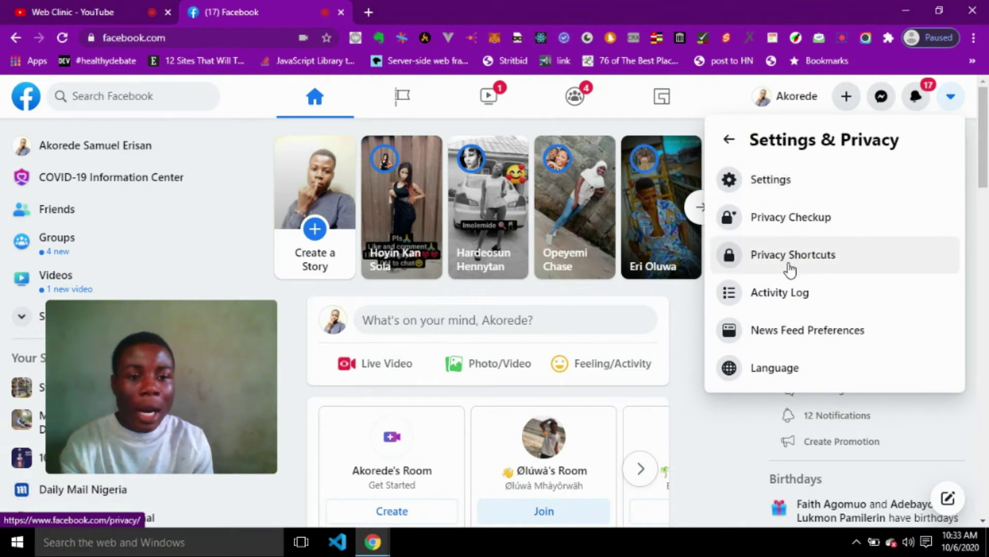
pyautogui.click(791, 190)
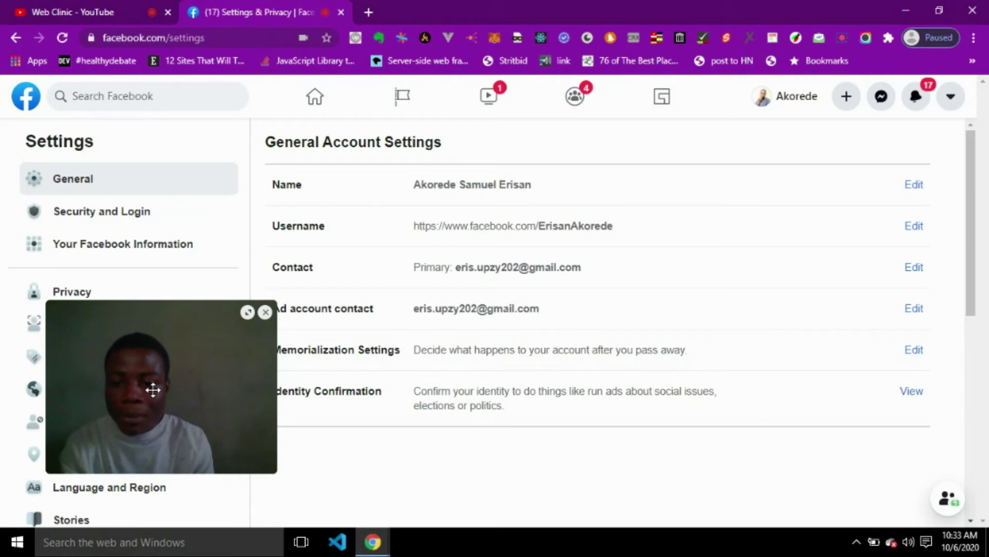
pyautogui.moveTo(153, 389); pyautogui.dragTo(795, 409)
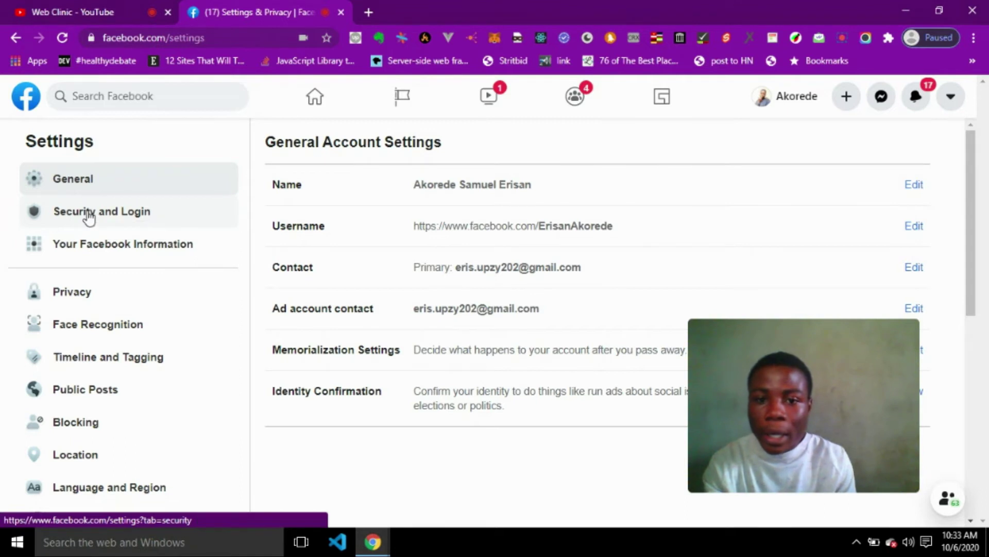
pyautogui.click(89, 216)
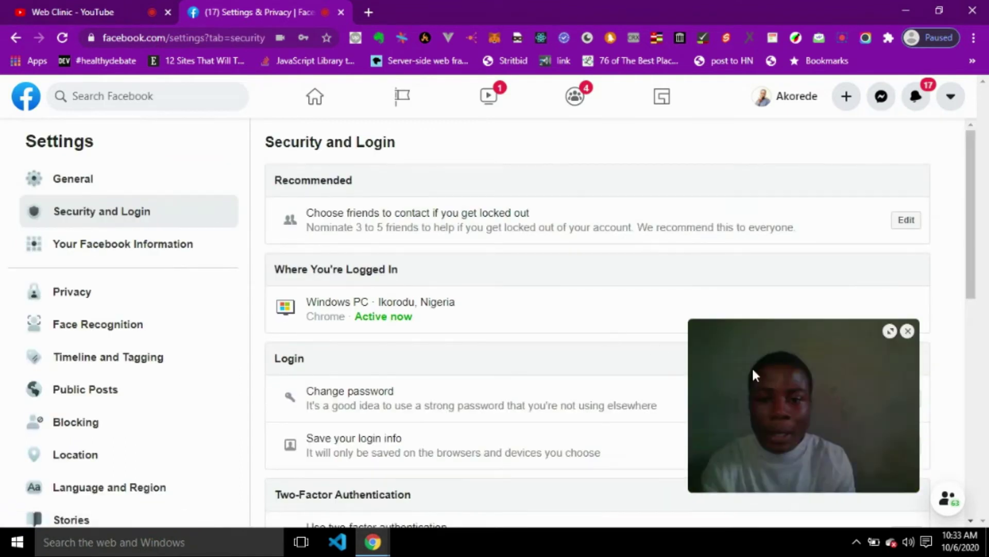
pyautogui.moveTo(786, 399); pyautogui.dragTo(65, 268)
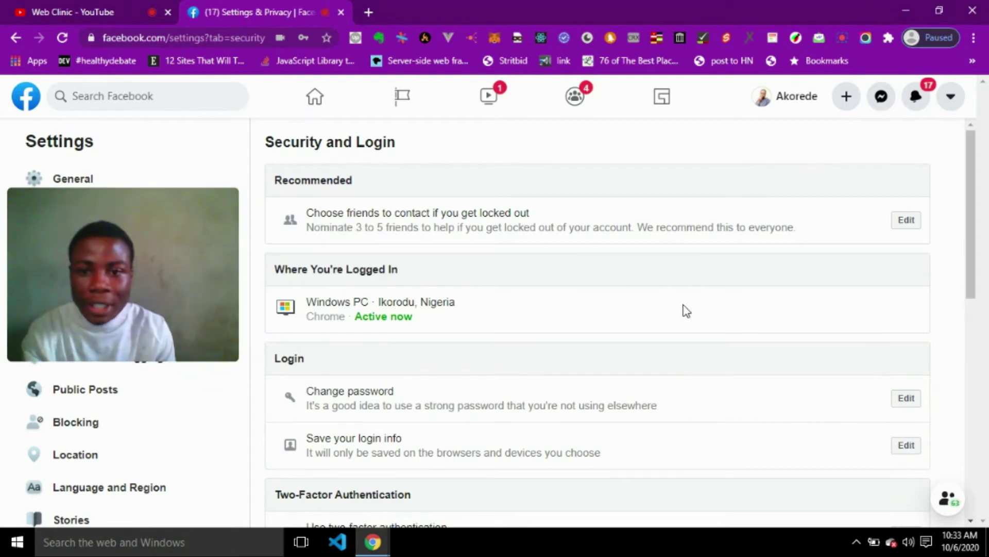
pyautogui.scroll(-1, 678, 317)
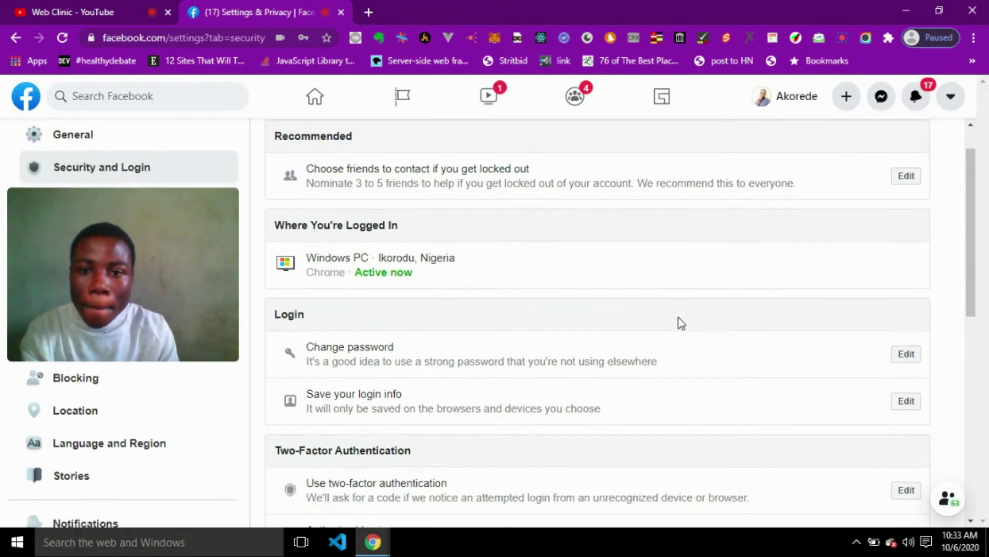
pyautogui.scroll(1, 678, 317)
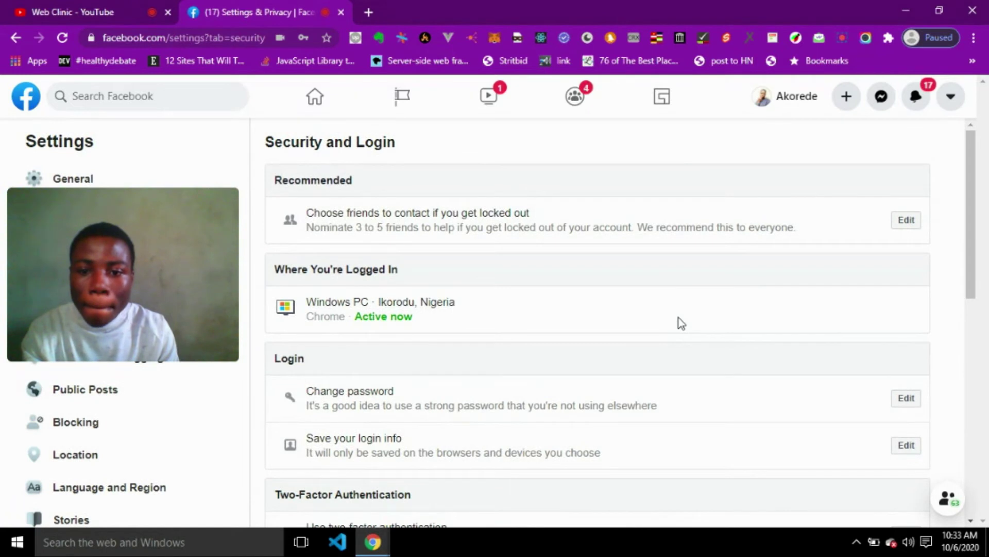
pyautogui.scroll(-3, 678, 318)
pyautogui.scroll(-4, 679, 318)
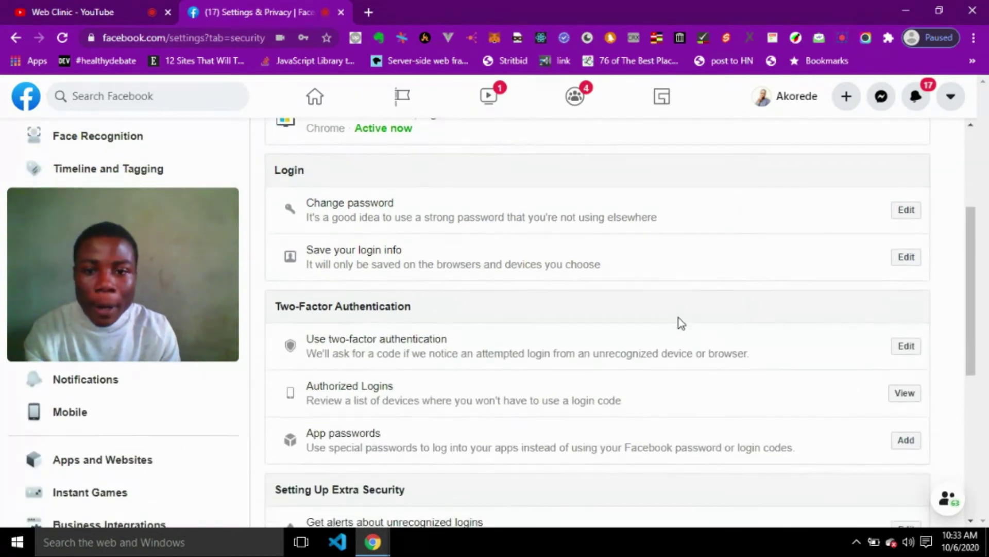
pyautogui.scroll(7, 679, 318)
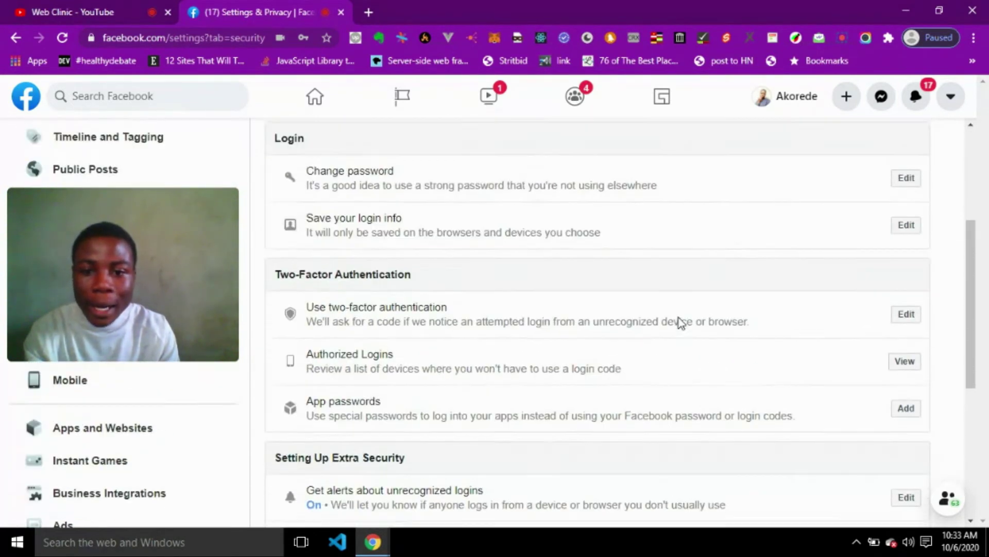
pyautogui.scroll(-2, 679, 319)
pyautogui.scroll(-2, 682, 323)
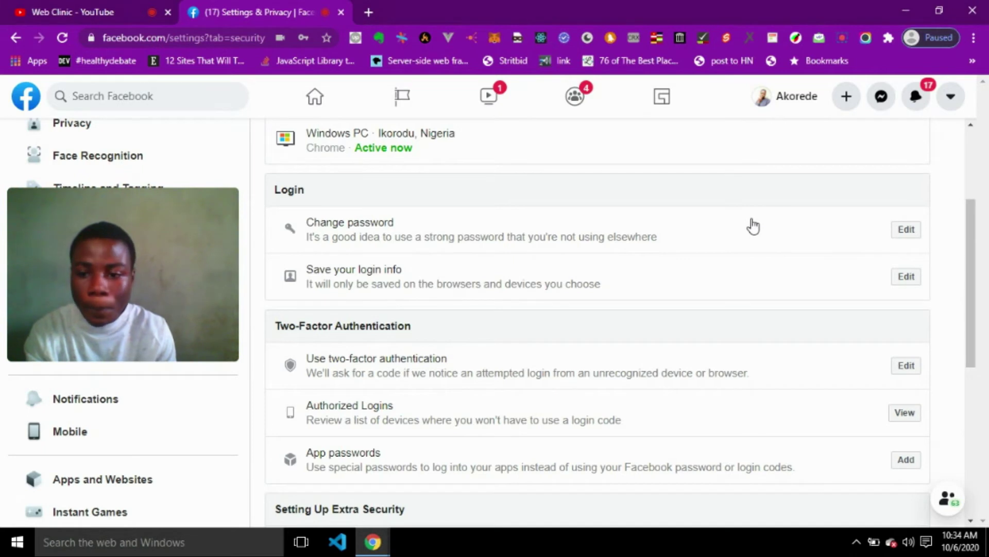
# Open the Change password form and try the Current, New and Re-type new fields.
pyautogui.click(904, 230)
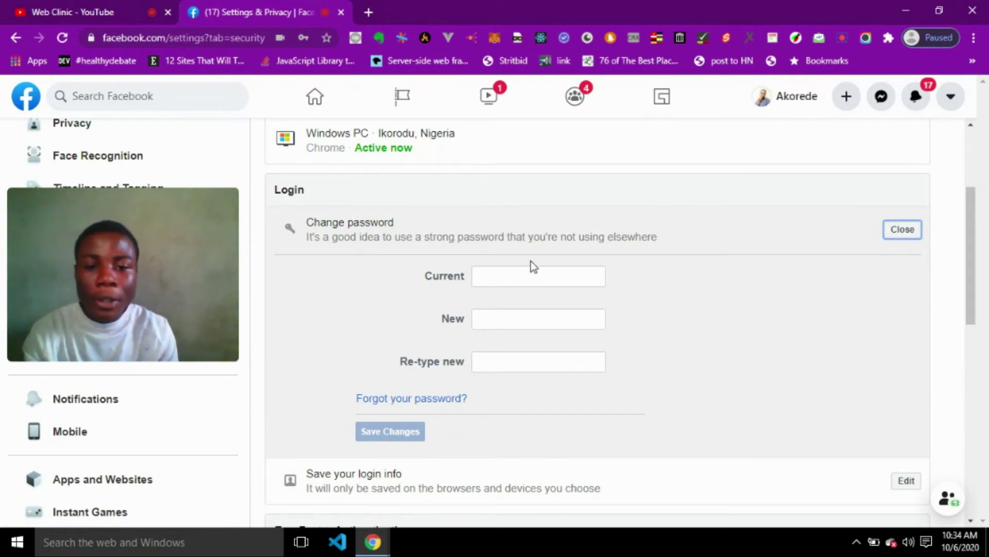
pyautogui.click(517, 279)
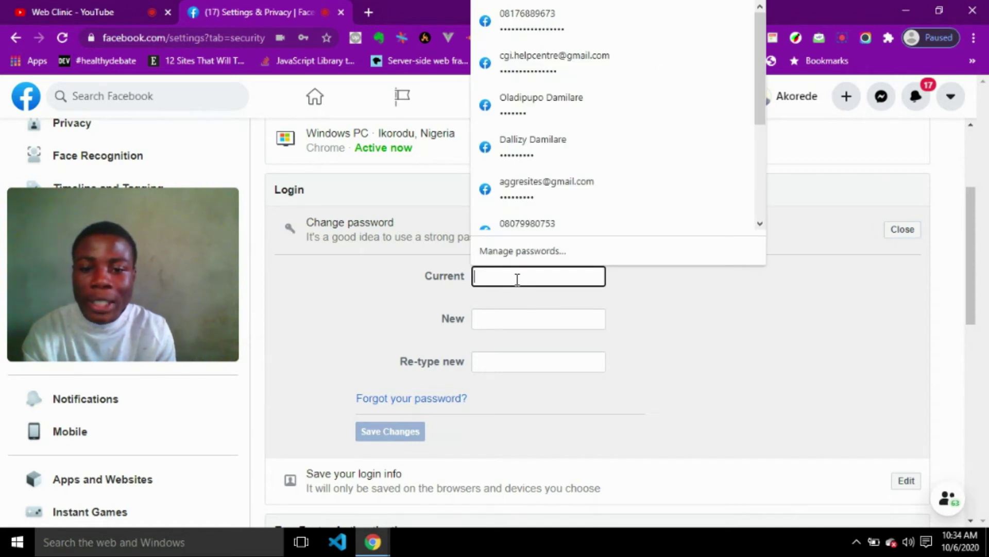
pyautogui.click(512, 318)
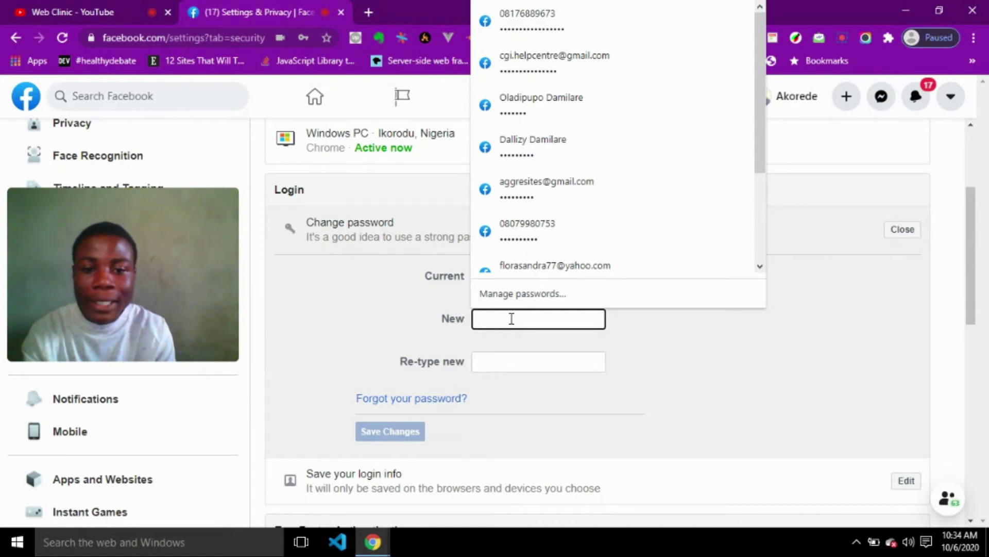
pyautogui.click(501, 361)
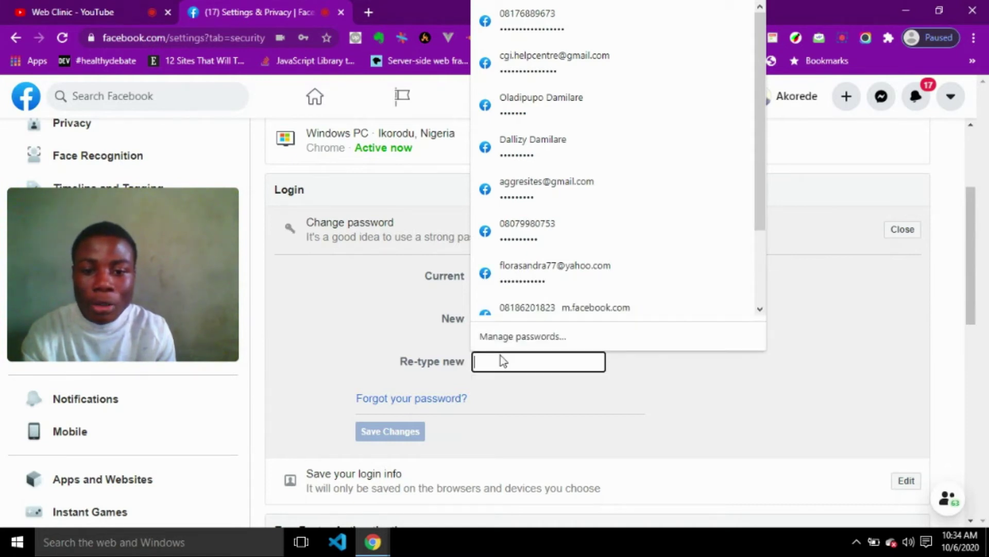
pyautogui.click(364, 305)
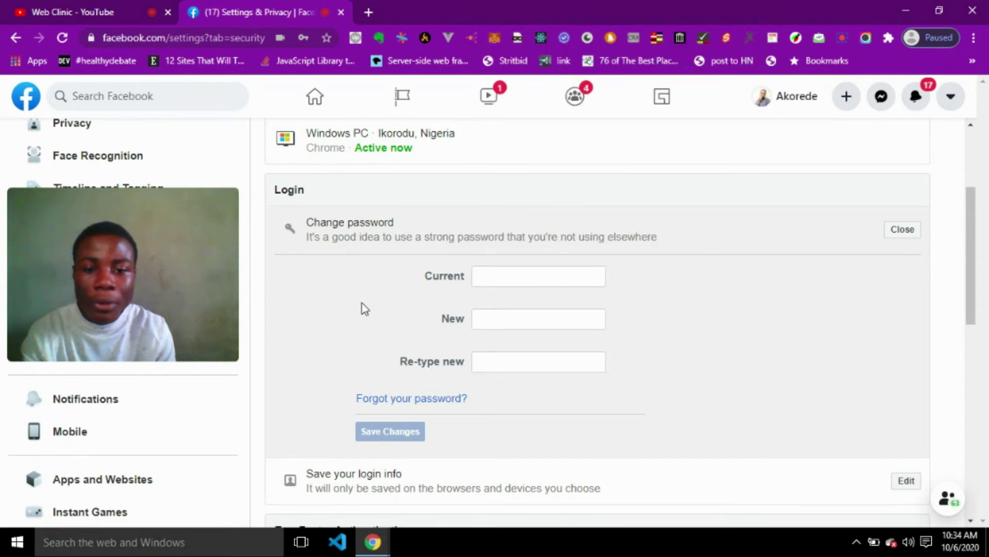
pyautogui.click(512, 285)
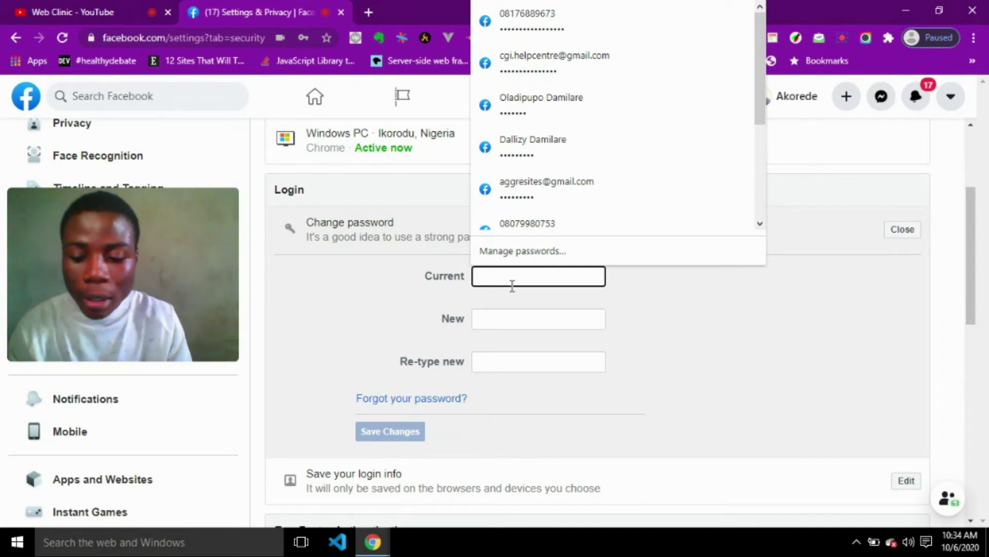
# Enter the masked current password, leaving the New and Re-type new fields empty.
pyautogui.write('•••')
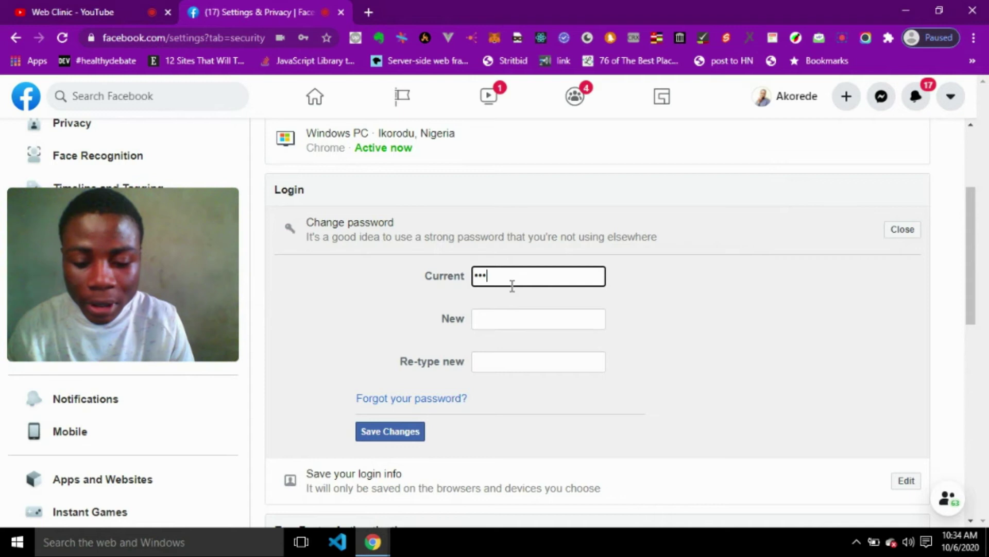
pyautogui.write('••••••••')
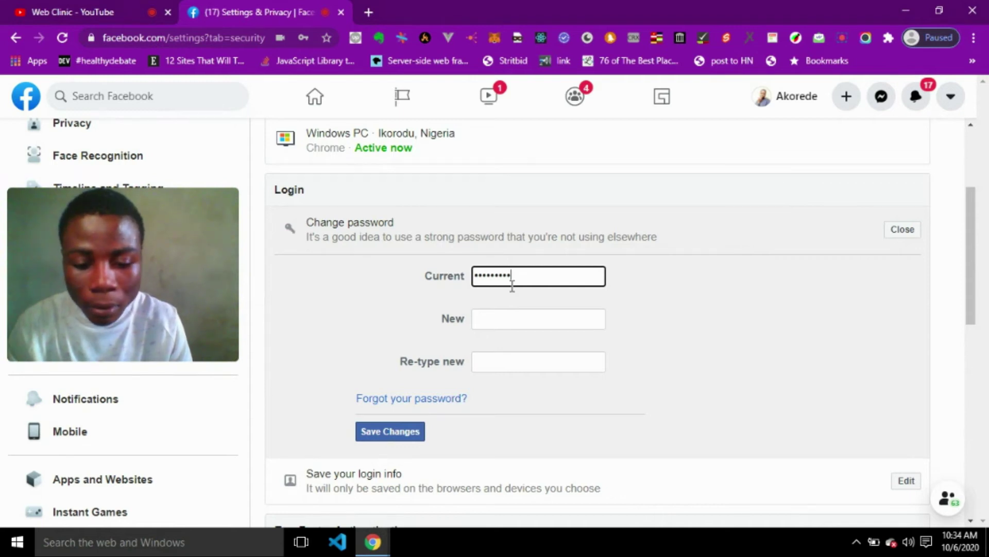
pyautogui.write('••••')
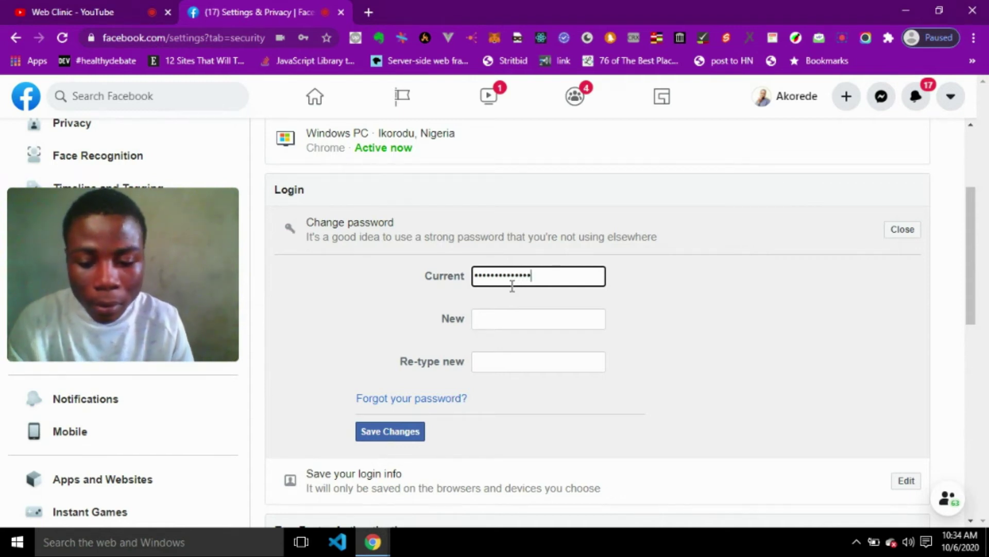
pyautogui.write('••')
pyautogui.click(500, 321)
pyautogui.click(702, 378)
pyautogui.scroll(-2, 703, 372)
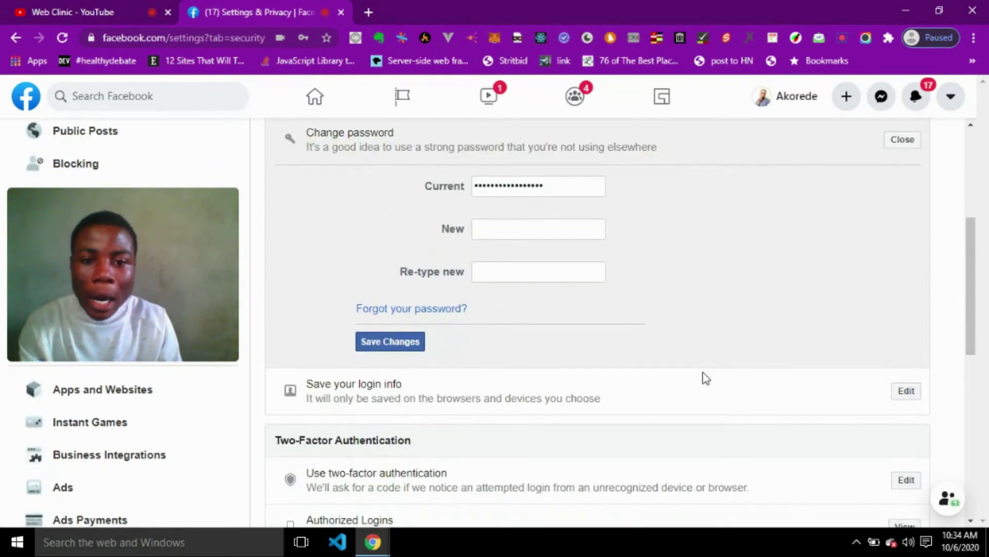
pyautogui.click(536, 230)
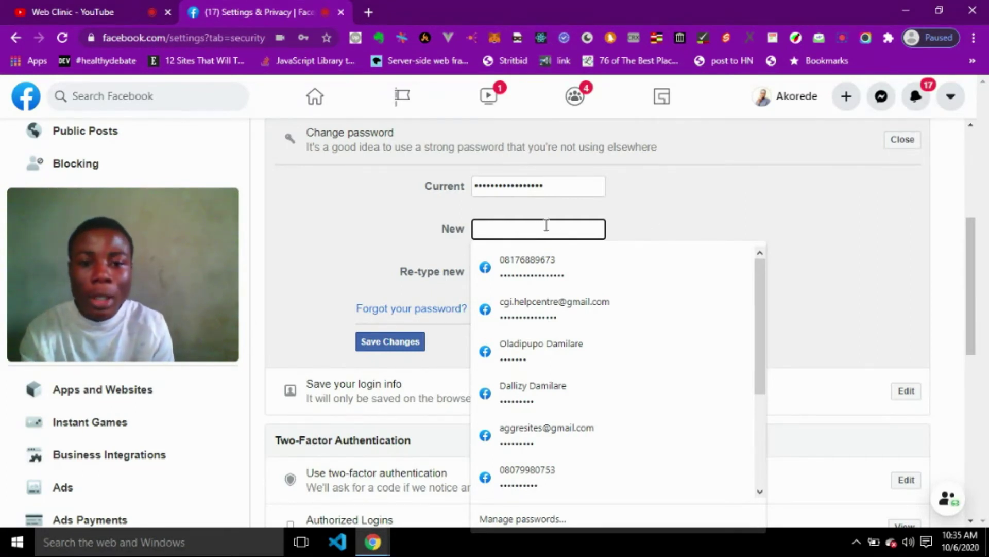
pyautogui.click(669, 214)
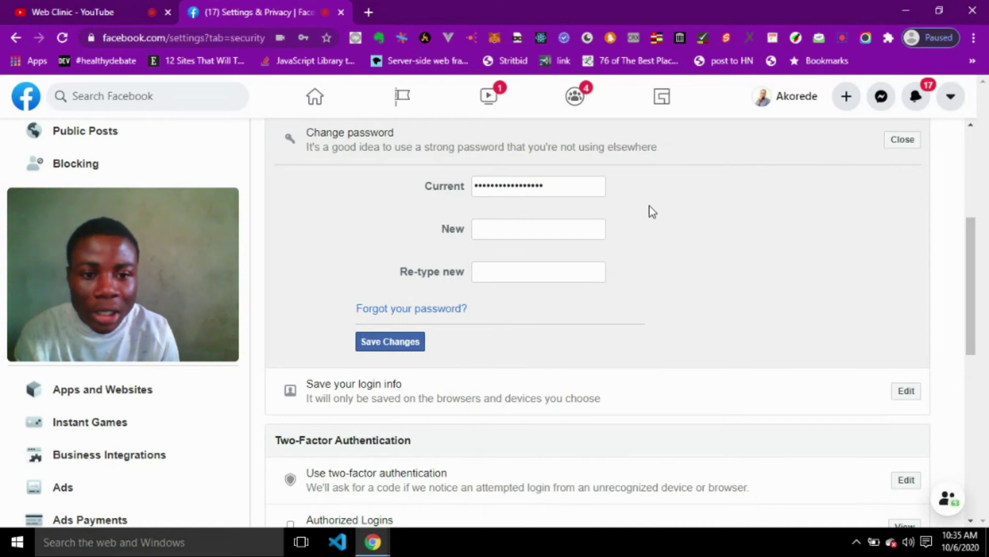
# Inspect the page in DevTools and pick the password_old and password_new inputs to show their markup.
pyautogui.rightClick(650, 205)
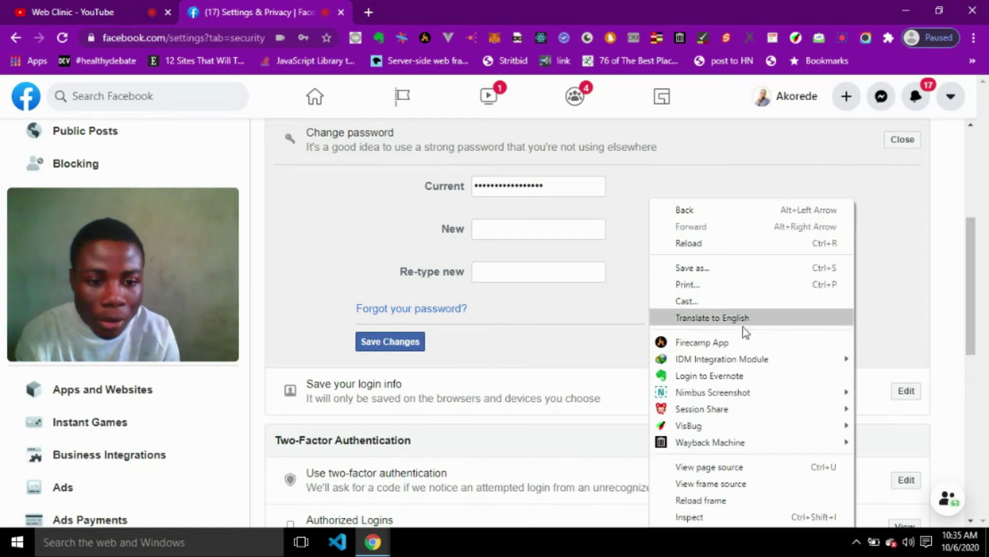
pyautogui.click(691, 515)
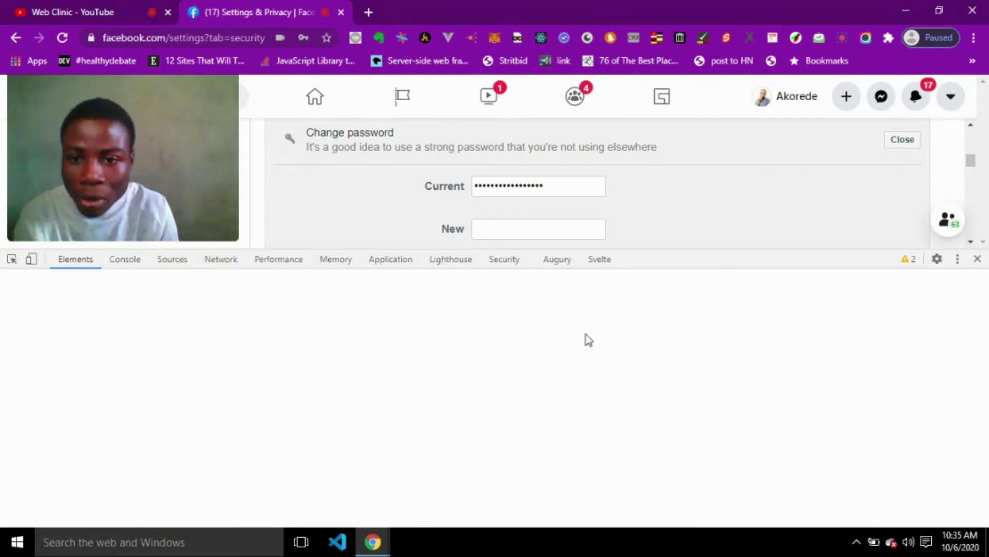
pyautogui.click(11, 258)
pyautogui.click(530, 188)
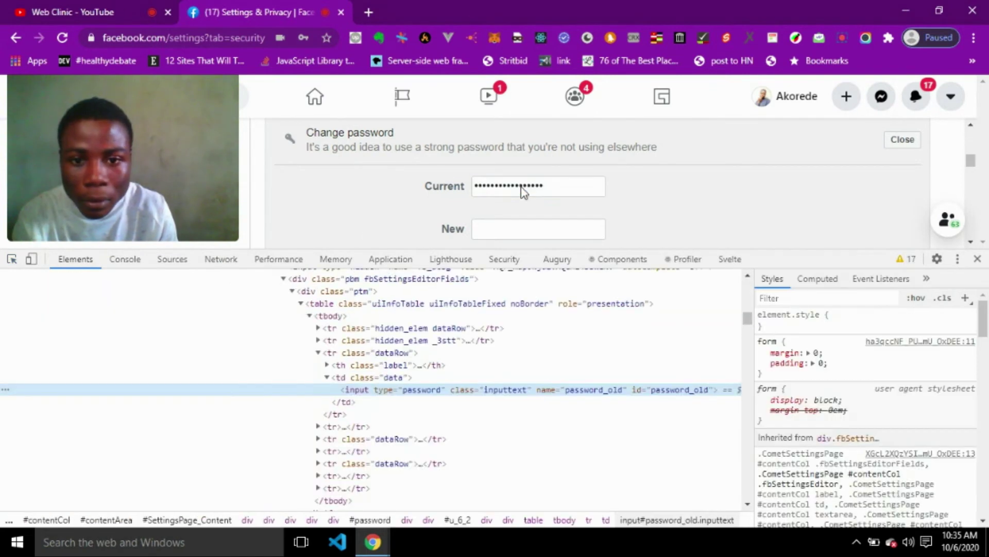
pyautogui.click(11, 259)
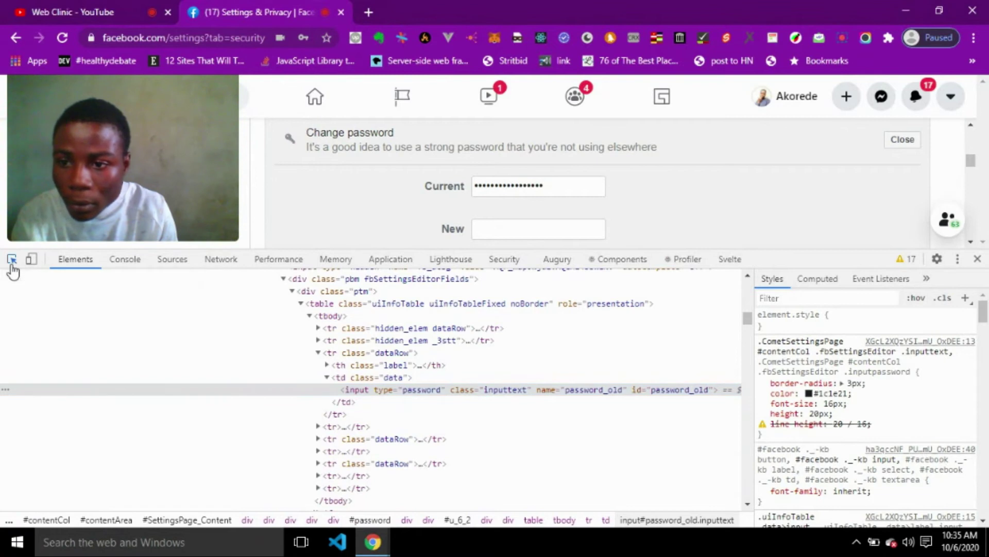
pyautogui.click(504, 237)
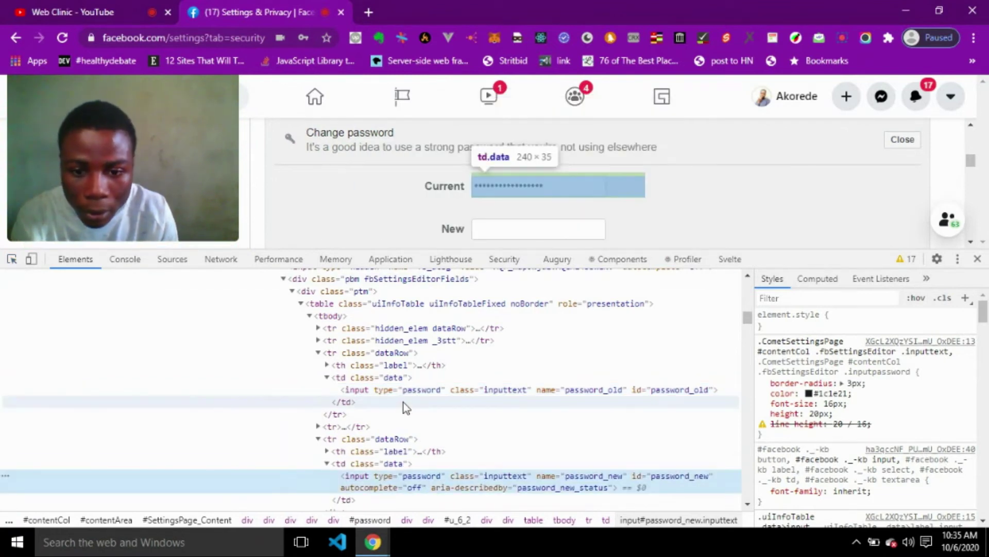
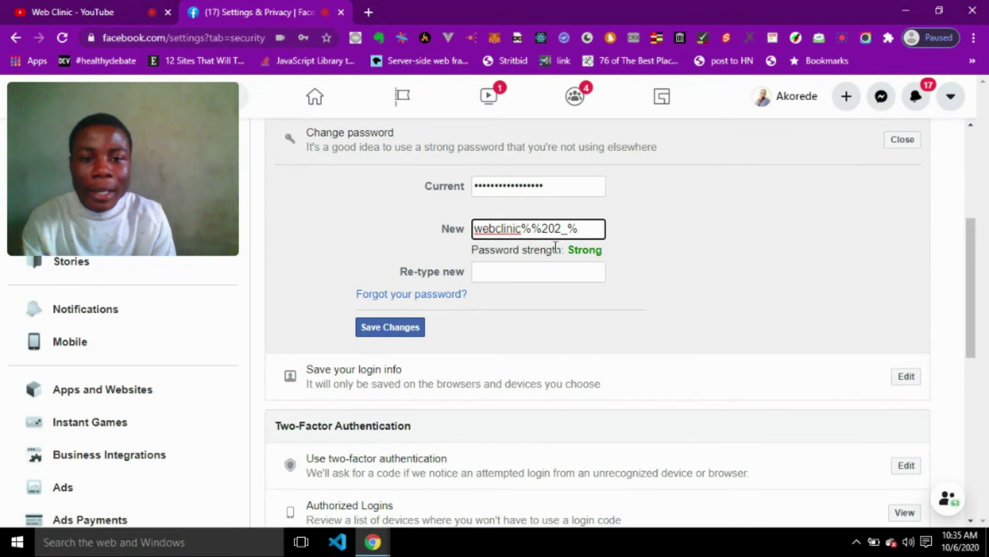
# Enter the new strong password and its confirmation, then try saving the change.
pyautogui.click(502, 269)
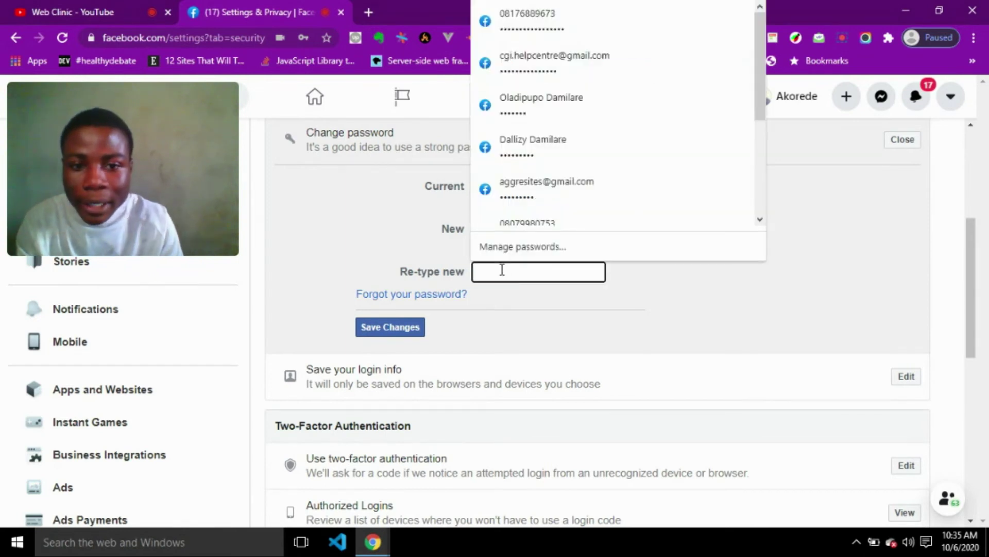
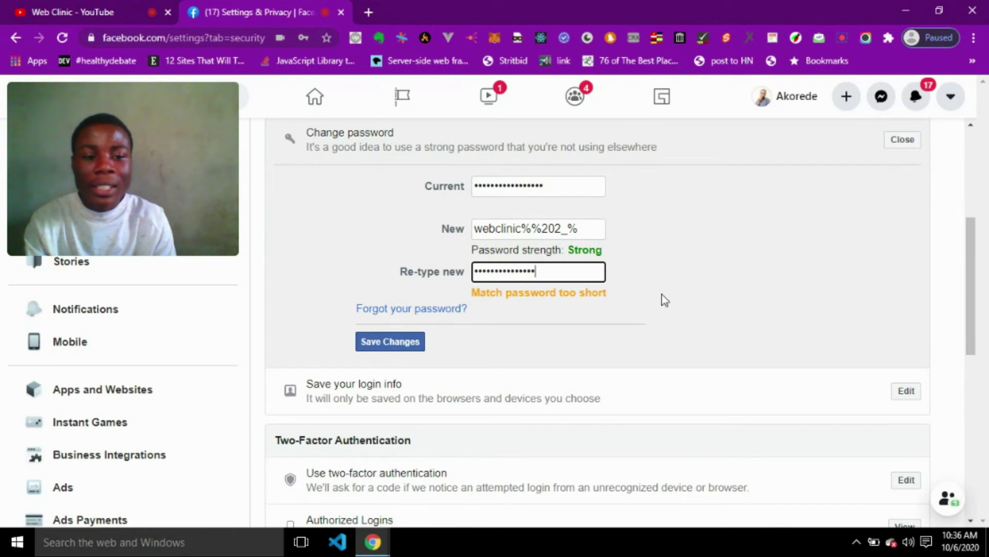
pyautogui.click(377, 341)
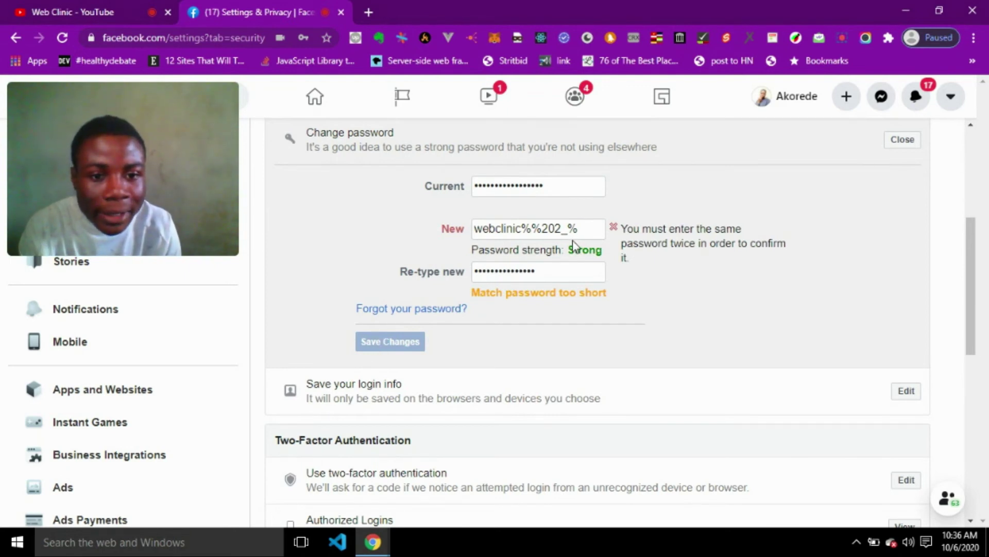
# Re-enter the mismatched password confirmation and save the new password.
pyautogui.click(571, 269)
pyautogui.hotkey('ctrl', 'a')
pyautogui.press('BackSpace')
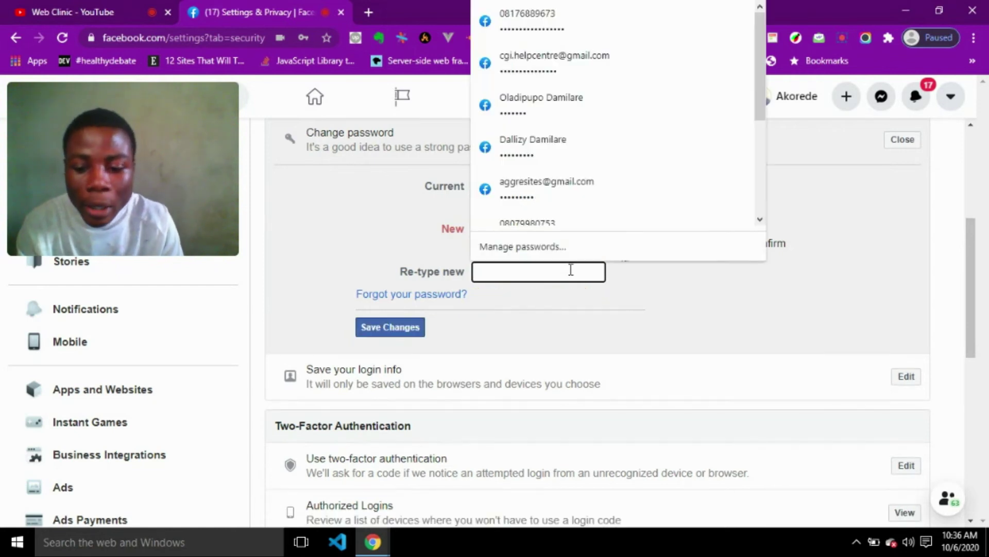
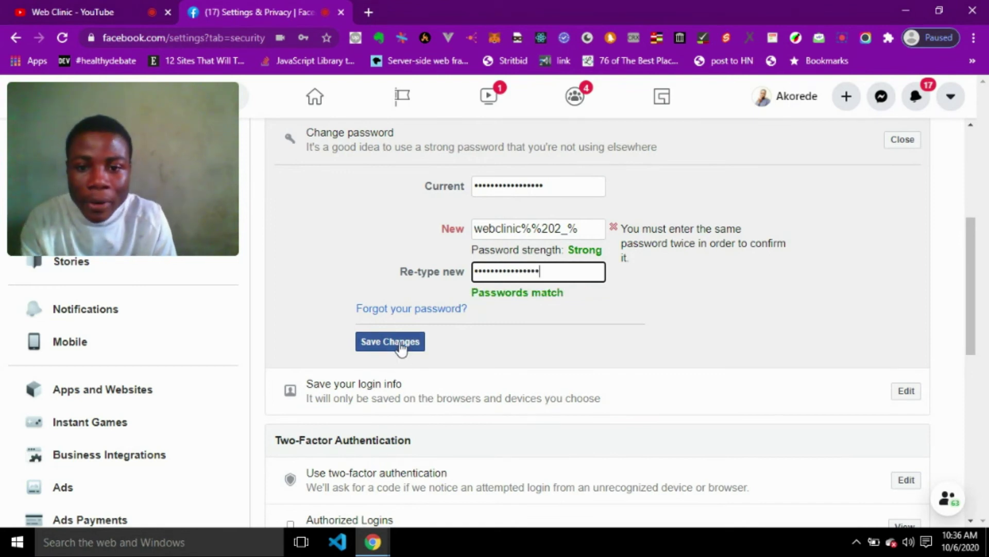
pyautogui.click(401, 344)
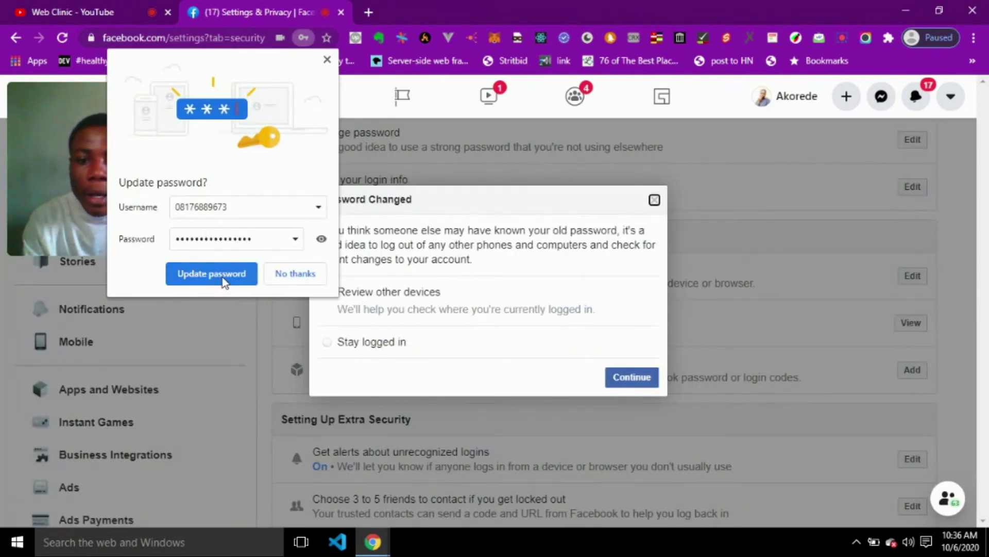
# Update Chrome's saved password for Facebook to the new one.
pyautogui.click(222, 282)
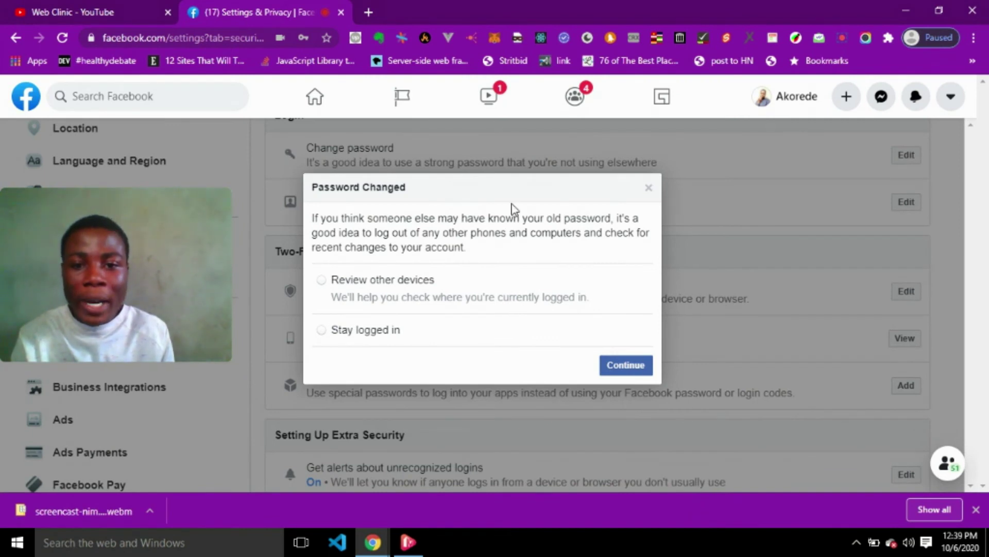
pyautogui.moveTo(512, 206); pyautogui.dragTo(329, 186)
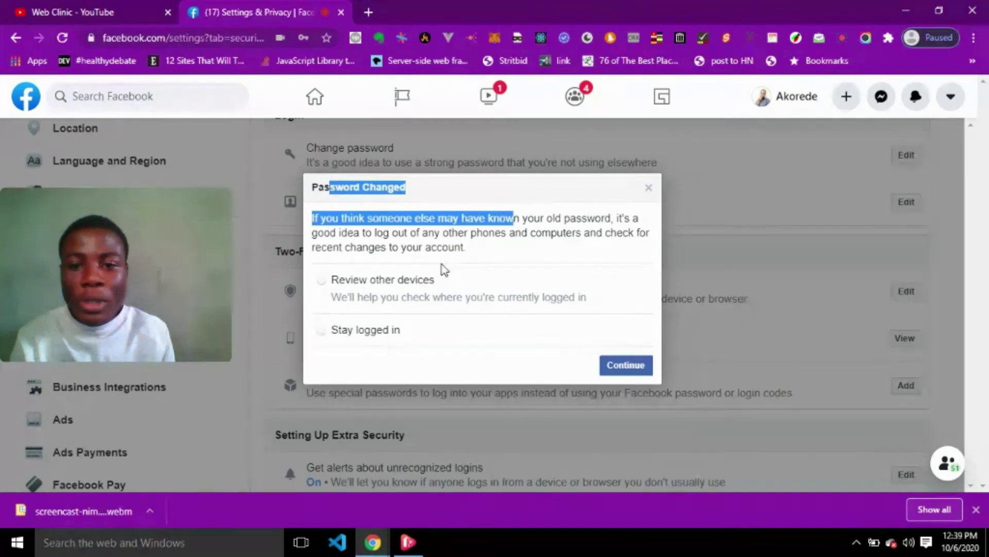
pyautogui.click(451, 230)
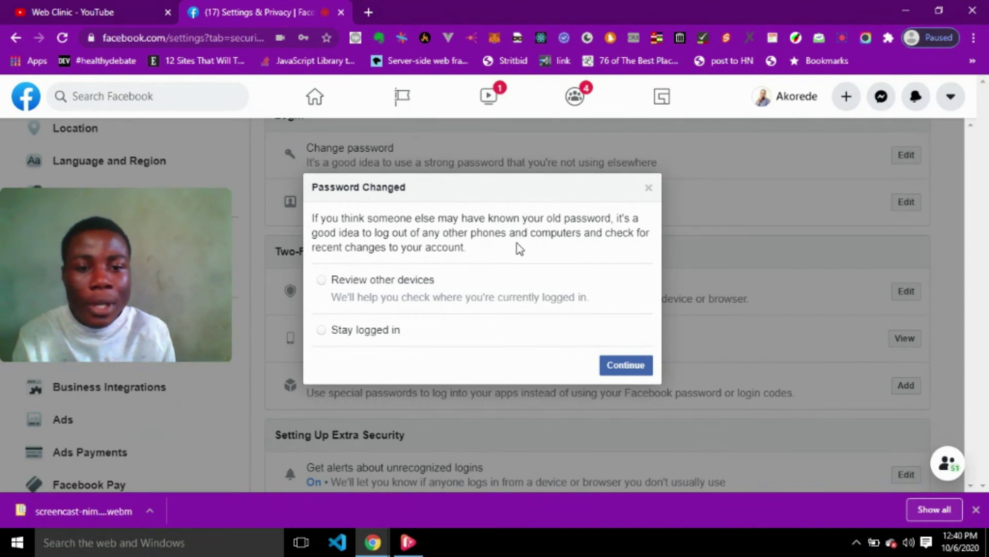
# Choose Review other devices in the Password Changed dialog and continue.
pyautogui.moveTo(529, 230); pyautogui.dragTo(644, 249)
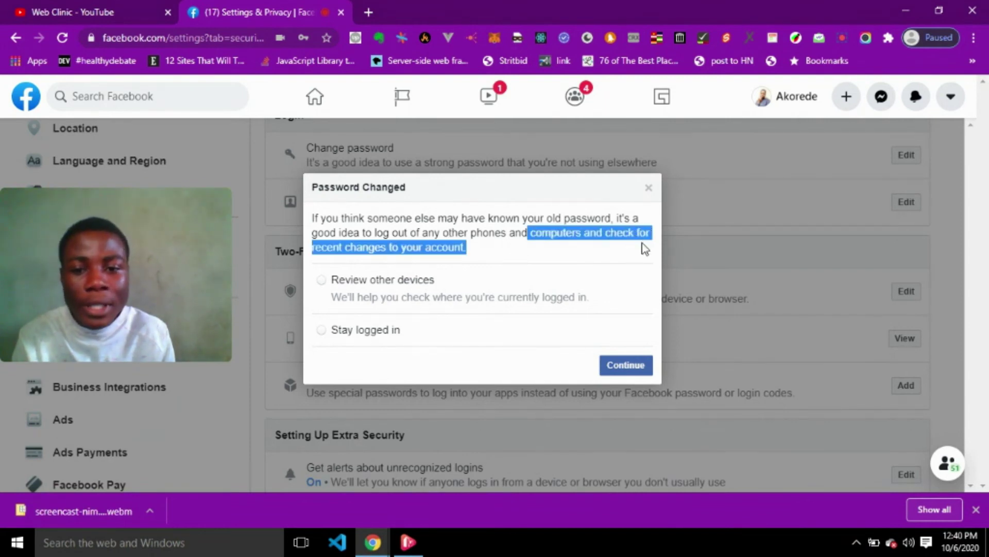
pyautogui.click(567, 263)
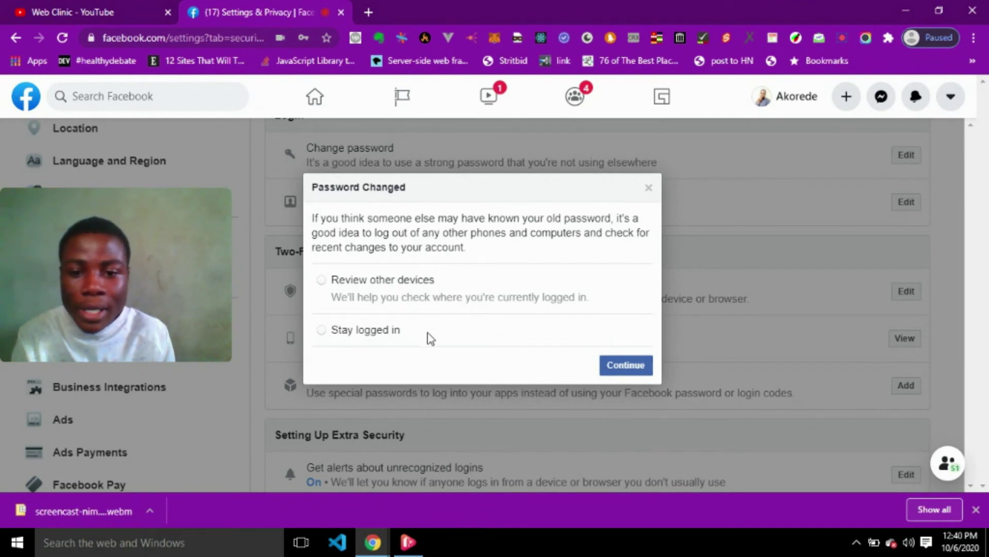
pyautogui.click(322, 281)
pyautogui.click(628, 366)
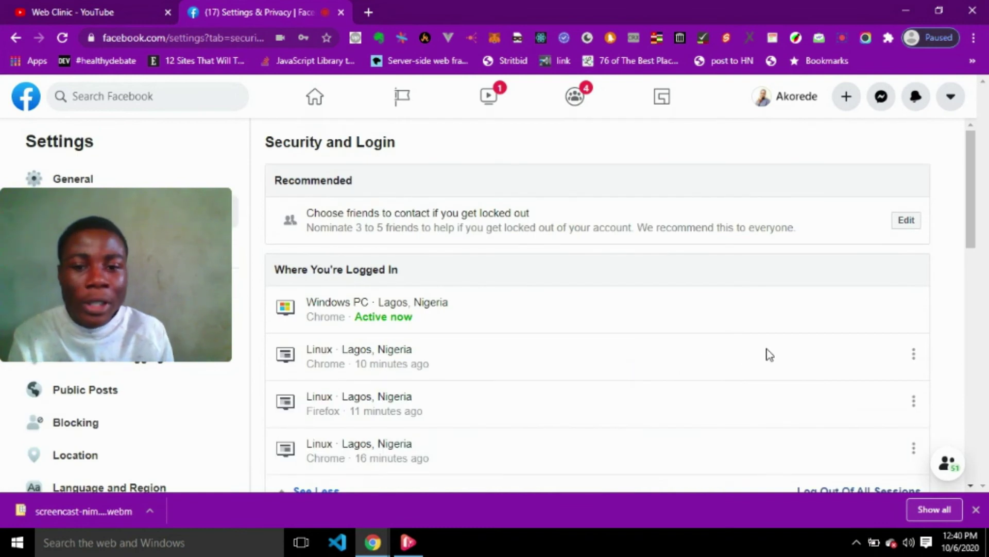
pyautogui.scroll(-4, 767, 354)
pyautogui.scroll(4, 768, 354)
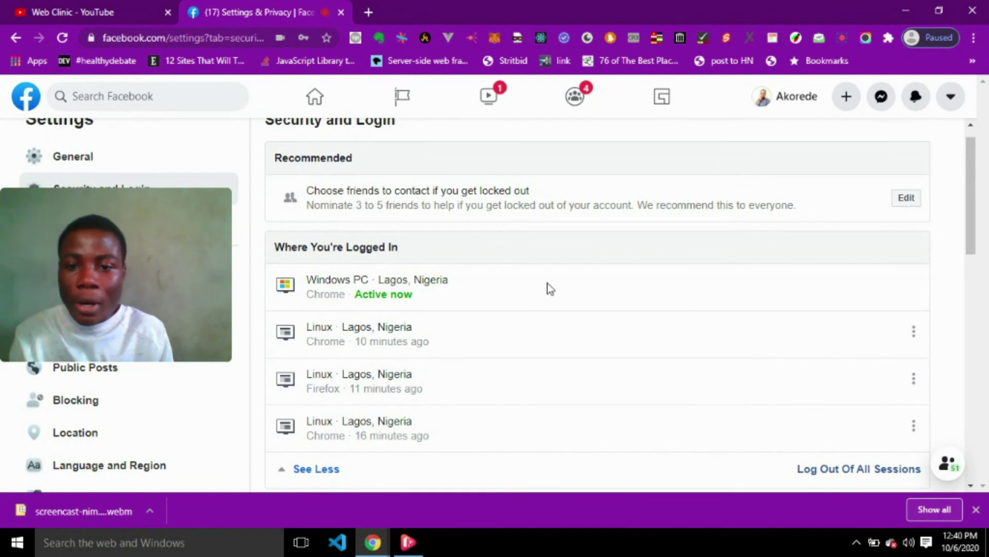
pyautogui.moveTo(275, 247); pyautogui.dragTo(394, 247)
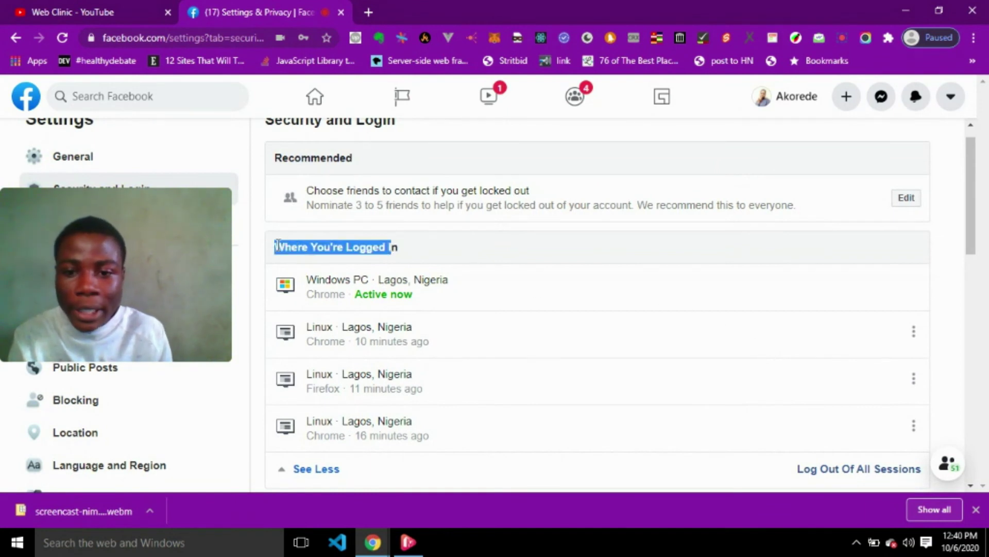
pyautogui.scroll(-2, 525, 265)
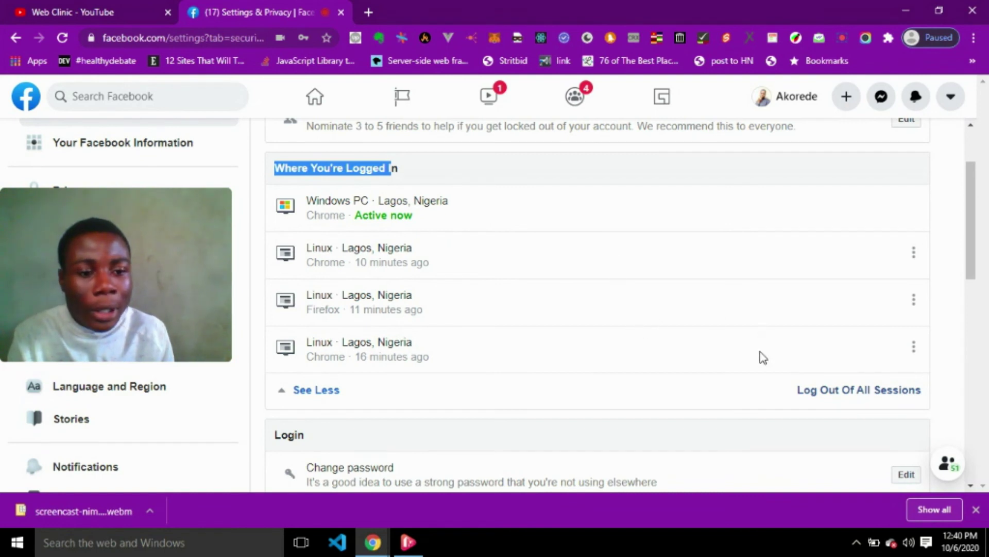
pyautogui.scroll(-1, 761, 354)
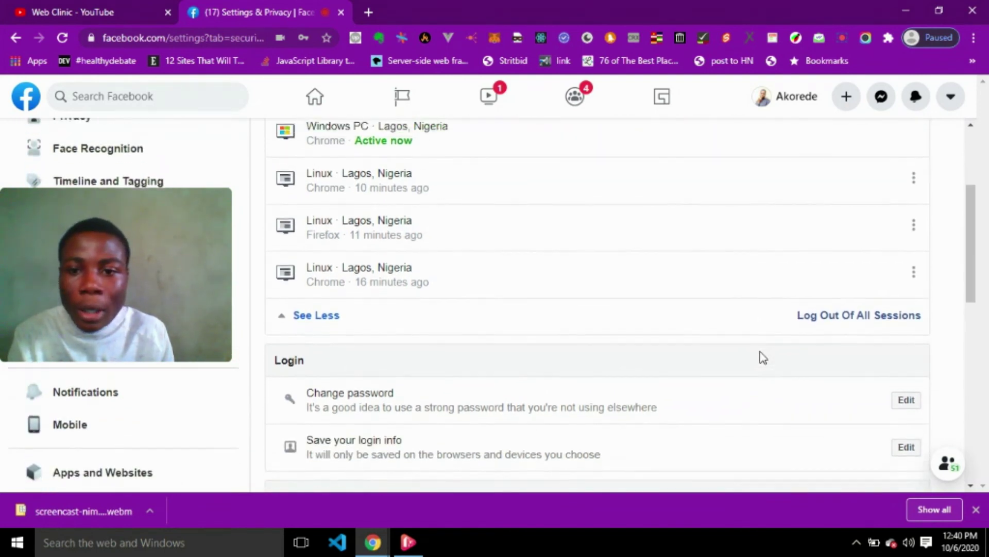
pyautogui.scroll(2, 762, 357)
pyautogui.scroll(-1, 763, 358)
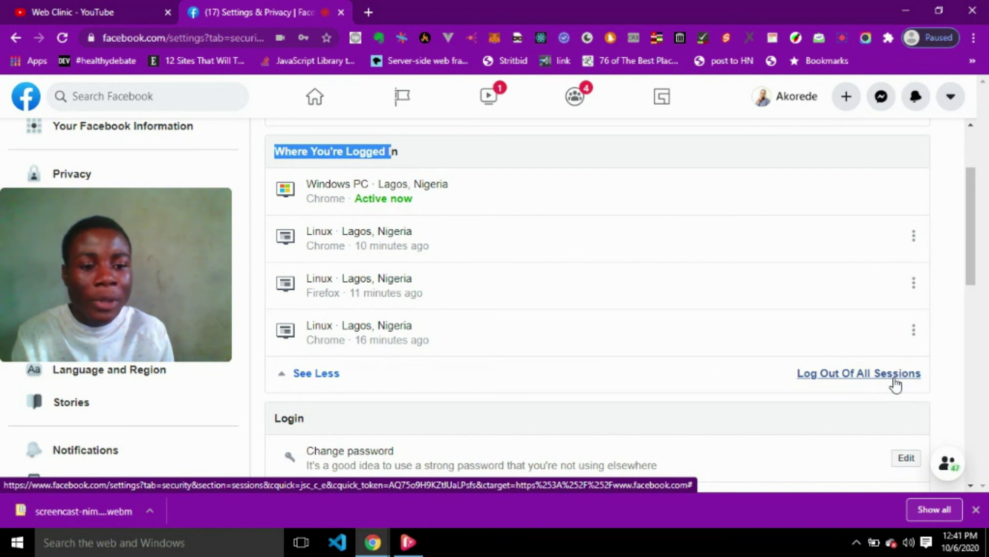
# Log out of all sessions and confirm, leaving only the Windows PC Chrome session.
pyautogui.click(858, 376)
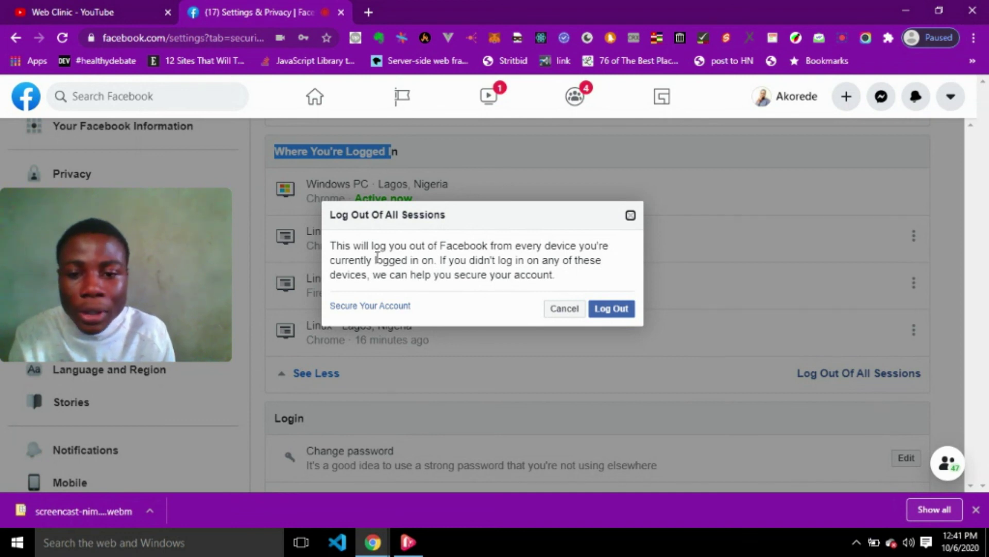
pyautogui.moveTo(328, 252); pyautogui.dragTo(609, 289)
pyautogui.click(610, 288)
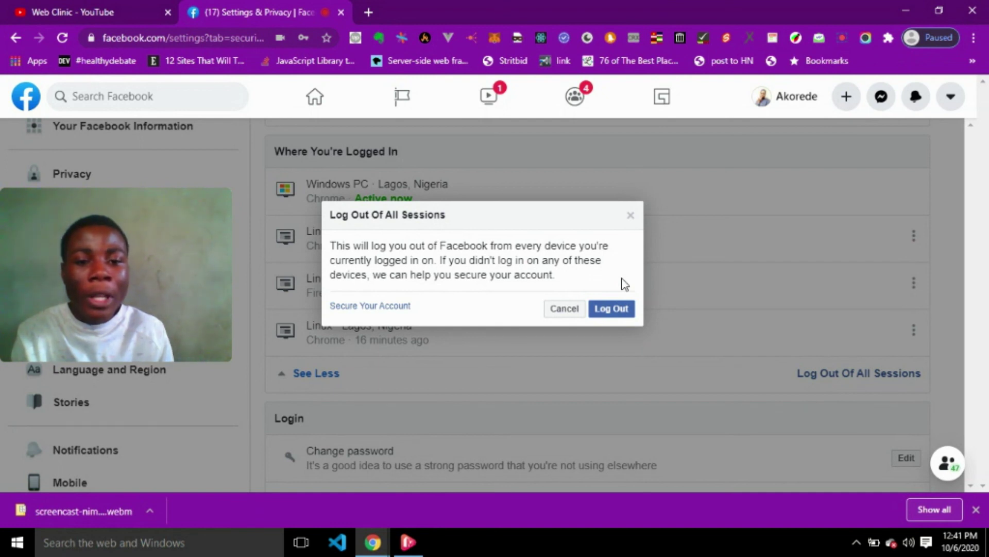
pyautogui.click(612, 310)
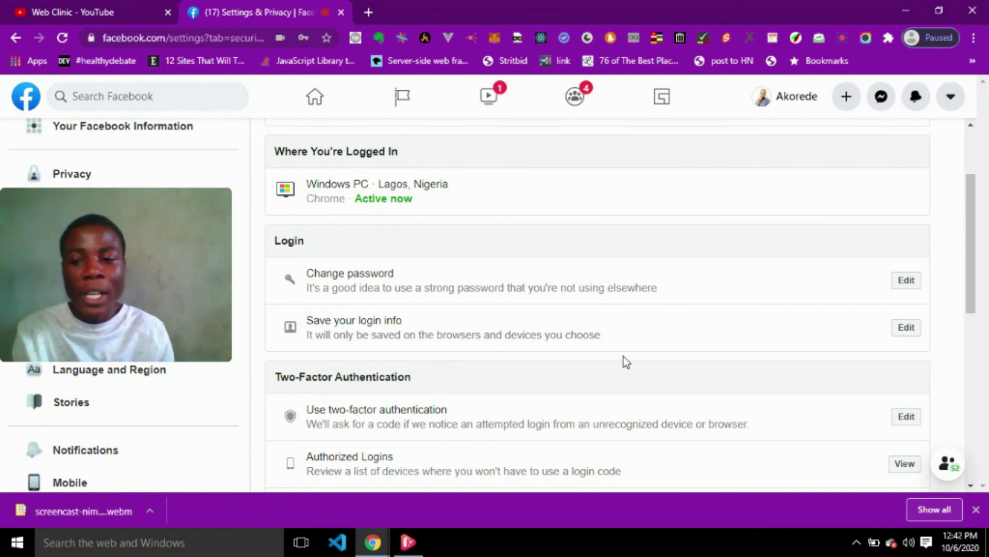
pyautogui.hotkey('alt', 'Tab')
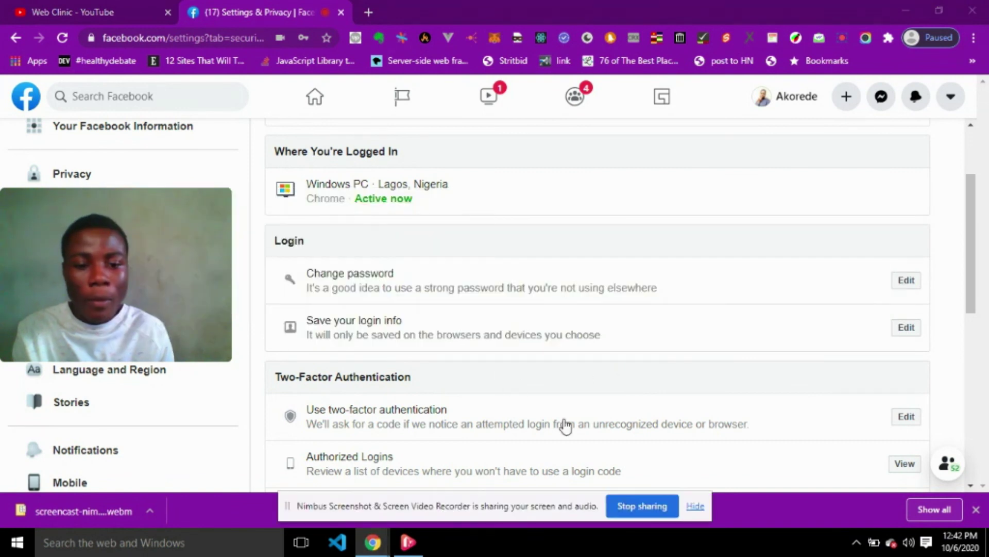